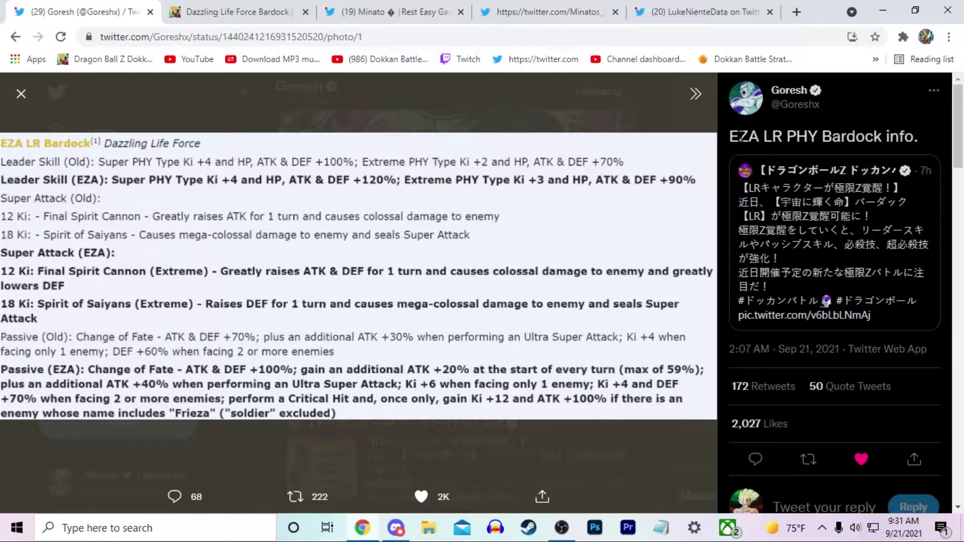
Review the EZA LR PHY Bardock tweet caption and enlarge the official awakening image.
{"action": "left_click_drag", "start_coordinate": [742, 136], "coordinate": [928, 134]}
{"action": "left_click", "coordinate": [931, 137]}
{"action": "left_click", "coordinate": [780, 293]}
{"action": "scroll", "coordinate": [452, 369], "scroll_direction": "down", "scroll_amount": 5}
{"action": "scroll", "coordinate": [453, 369], "scroll_direction": "up", "scroll_amount": 1}
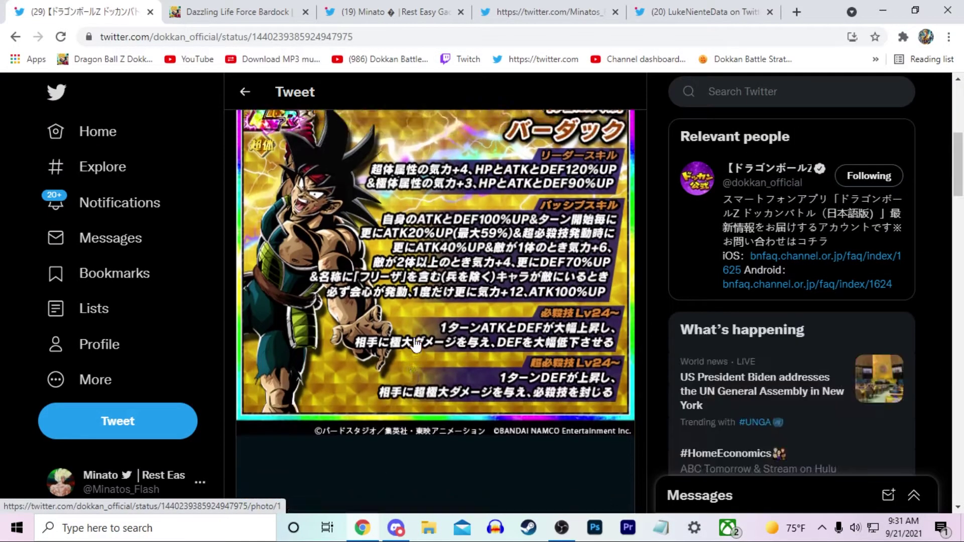
{"action": "left_click", "coordinate": [414, 342]}
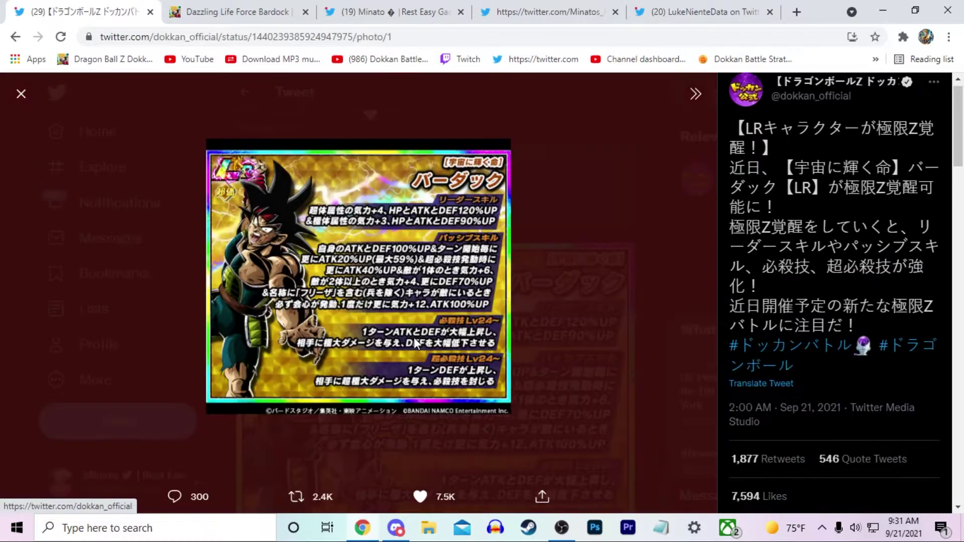
{"action": "left_click", "coordinate": [586, 343]}
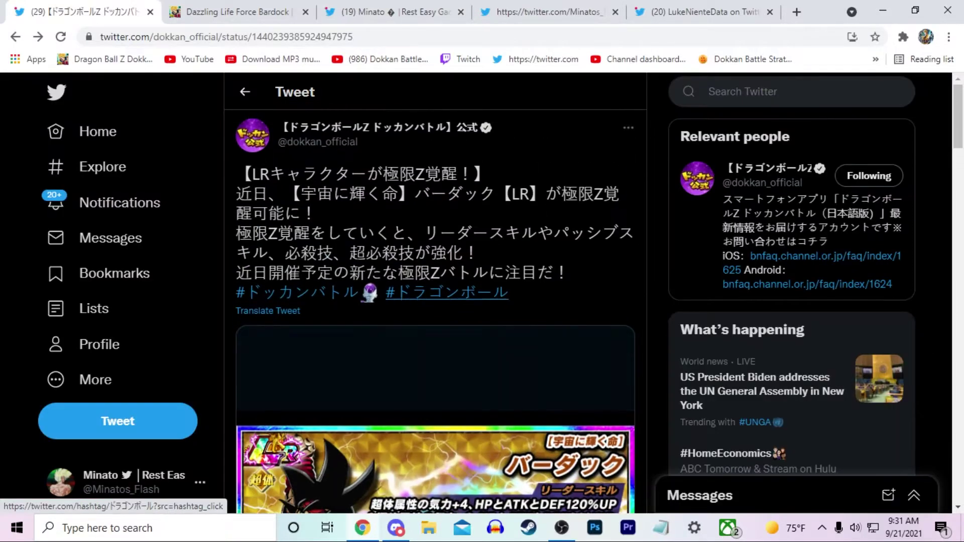
{"action": "left_click", "coordinate": [243, 93]}
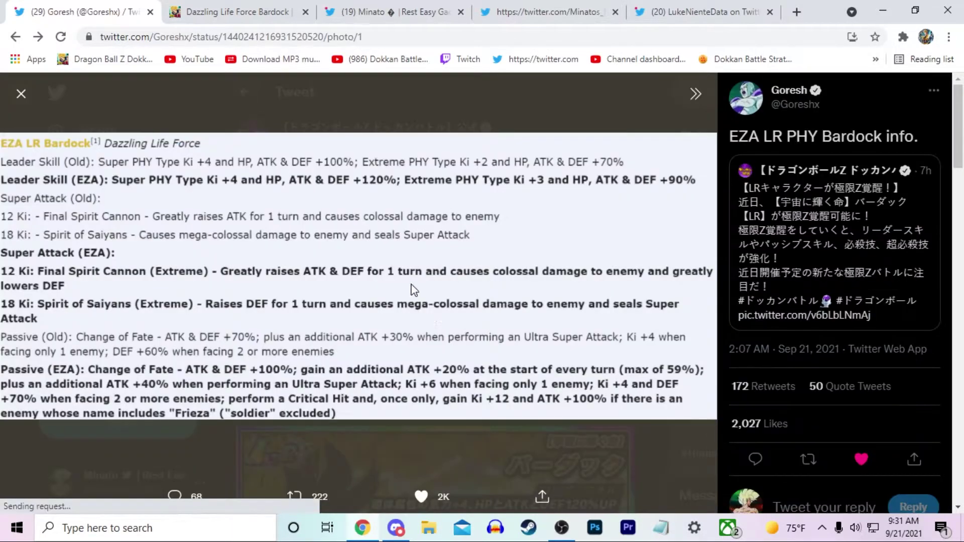
Show Bardock's Extreme Z-Awakened skills on the wiki and compare them with the Twitter EZA image.
{"action": "left_click", "coordinate": [256, 20]}
{"action": "scroll", "coordinate": [574, 341], "scroll_direction": "down", "scroll_amount": 4}
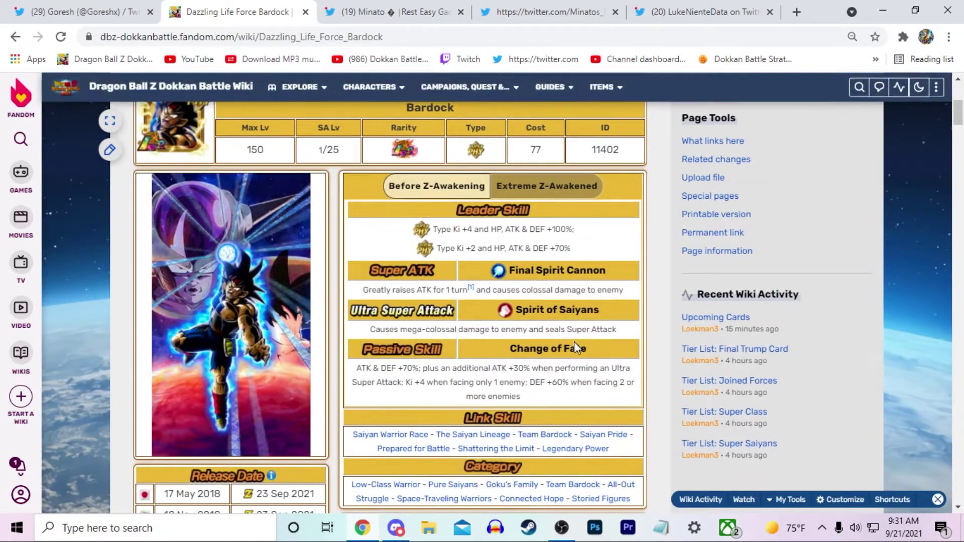
{"action": "scroll", "coordinate": [561, 258], "scroll_direction": "down", "scroll_amount": 2}
{"action": "left_click", "coordinate": [554, 117]}
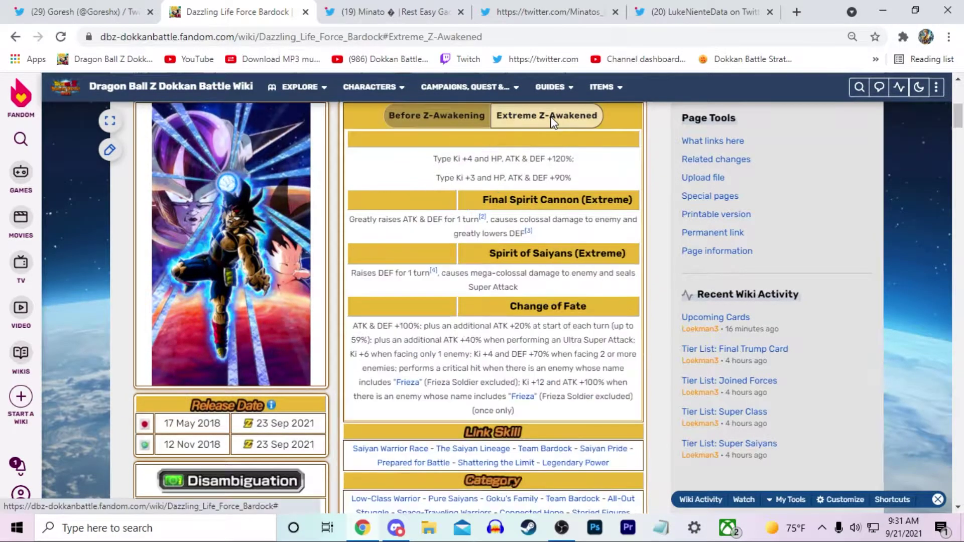
{"action": "scroll", "coordinate": [545, 298], "scroll_direction": "up", "scroll_amount": 1}
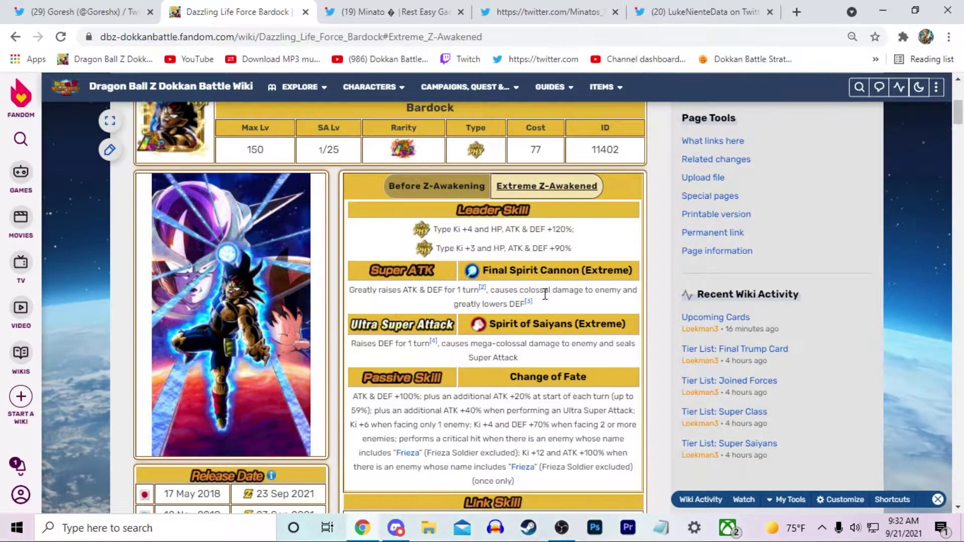
{"action": "left_click", "coordinate": [127, 8]}
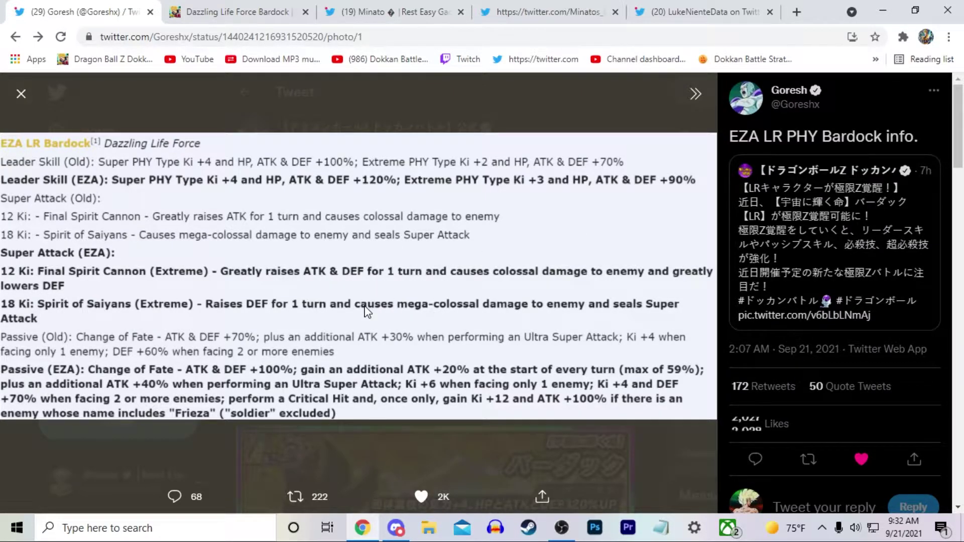
{"action": "left_click", "coordinate": [197, 6]}
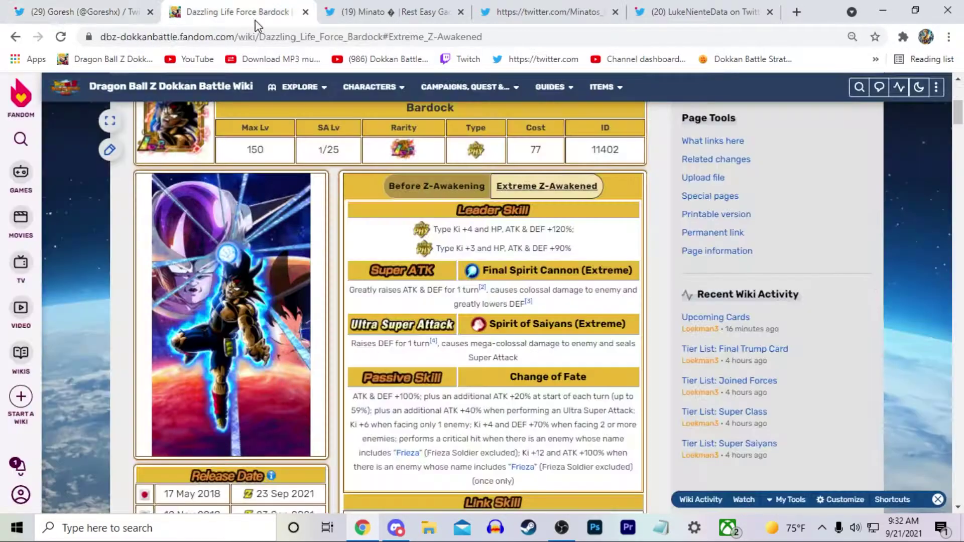
{"action": "scroll", "coordinate": [520, 346], "scroll_direction": "down", "scroll_amount": 1}
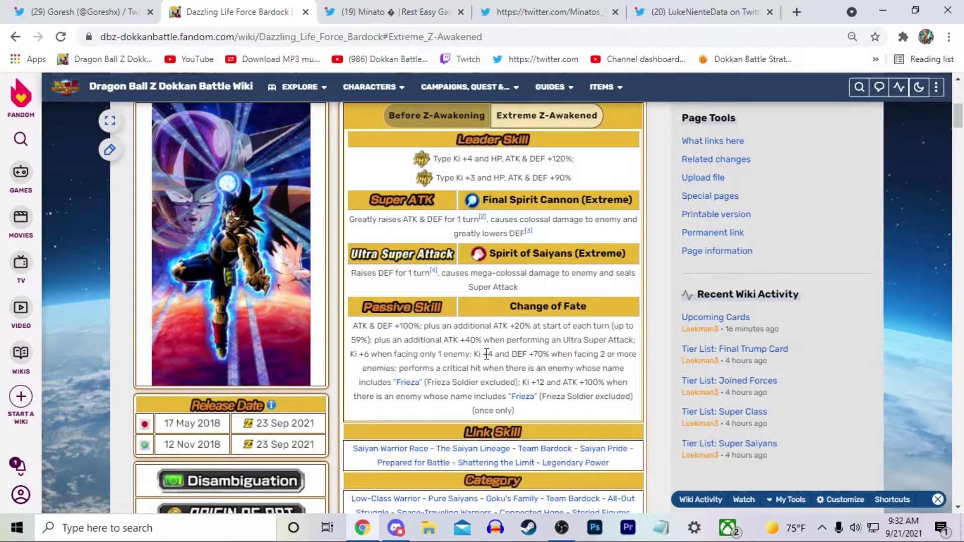
{"action": "scroll", "coordinate": [520, 347], "scroll_direction": "up", "scroll_amount": 1}
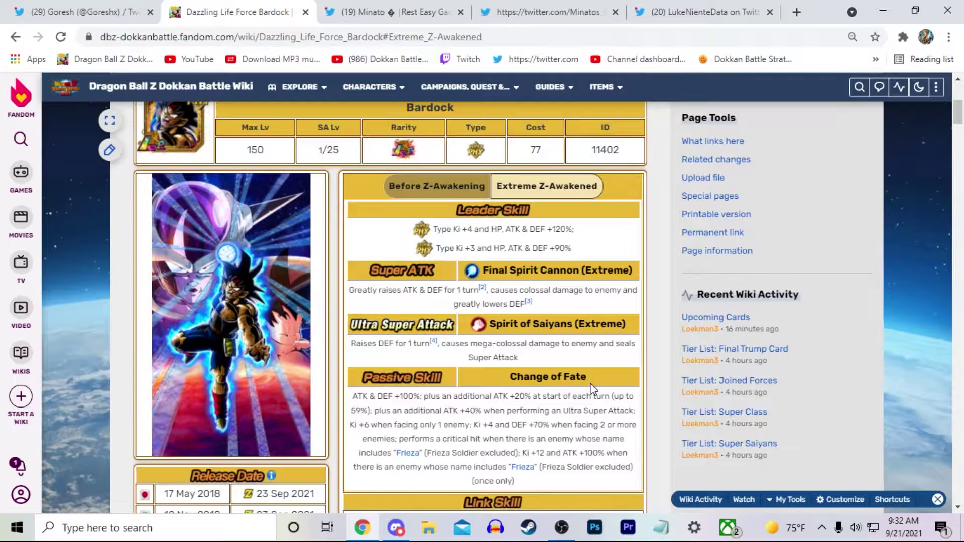
{"action": "scroll", "coordinate": [593, 384], "scroll_direction": "down", "scroll_amount": 1}
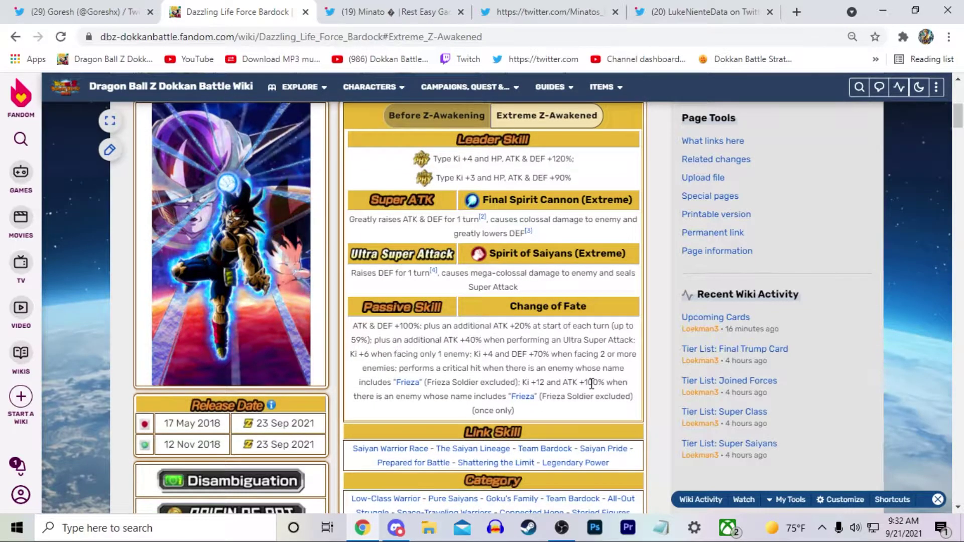
{"action": "scroll", "coordinate": [592, 384], "scroll_direction": "down", "scroll_amount": 4}
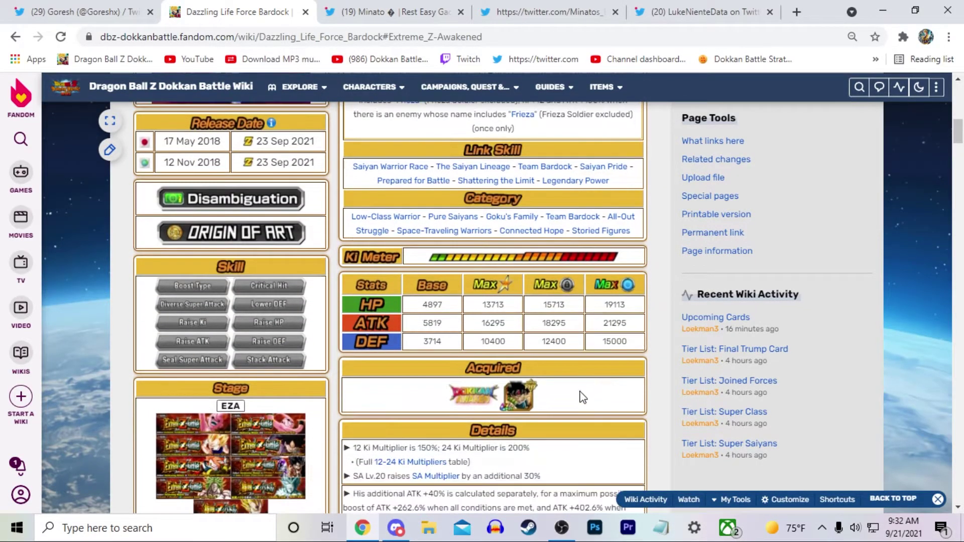
{"action": "scroll", "coordinate": [583, 391], "scroll_direction": "up", "scroll_amount": 4}
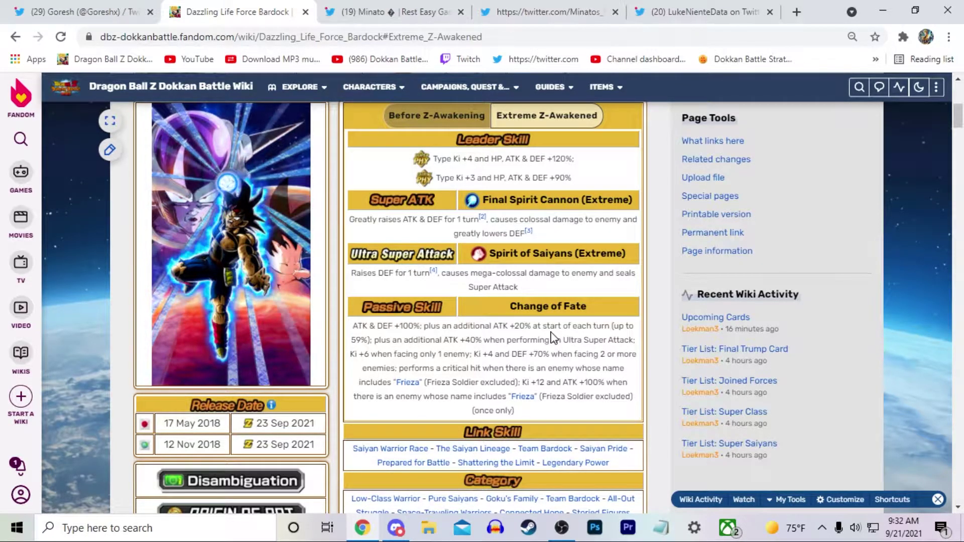
{"action": "scroll", "coordinate": [554, 338], "scroll_direction": "down", "scroll_amount": 1}
{"action": "scroll", "coordinate": [554, 341], "scroll_direction": "down", "scroll_amount": 2}
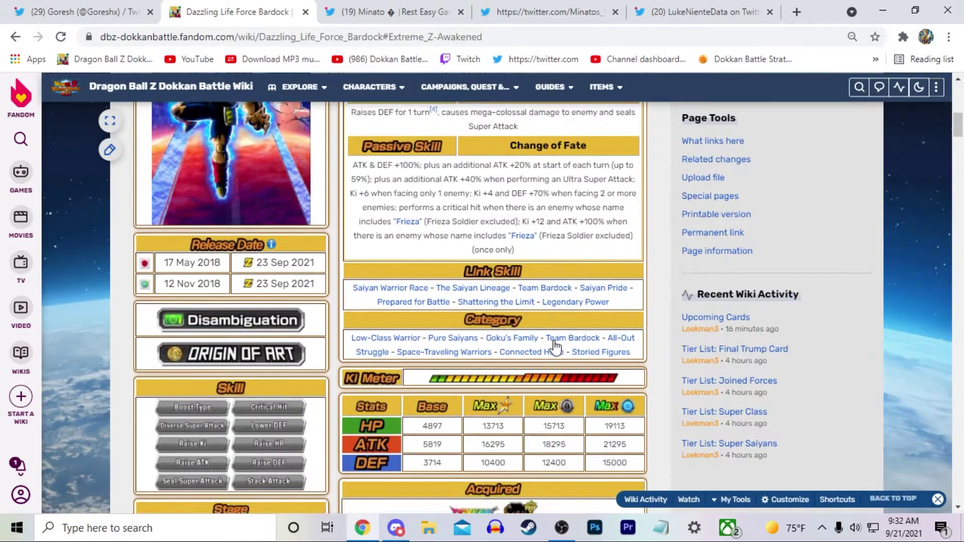
{"action": "scroll", "coordinate": [585, 377], "scroll_direction": "down", "scroll_amount": 2}
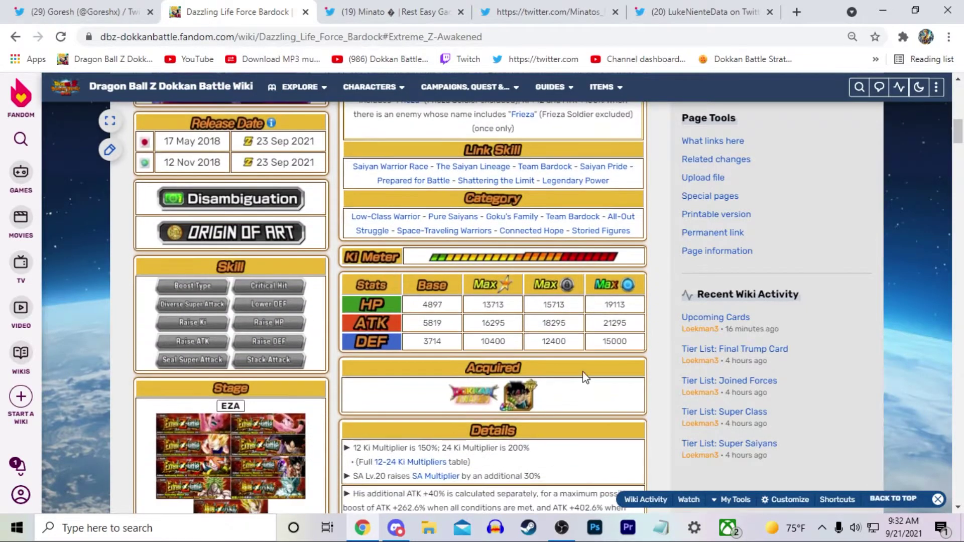
{"action": "left_click", "coordinate": [637, 333]}
{"action": "scroll", "coordinate": [609, 412], "scroll_direction": "up", "scroll_amount": 1}
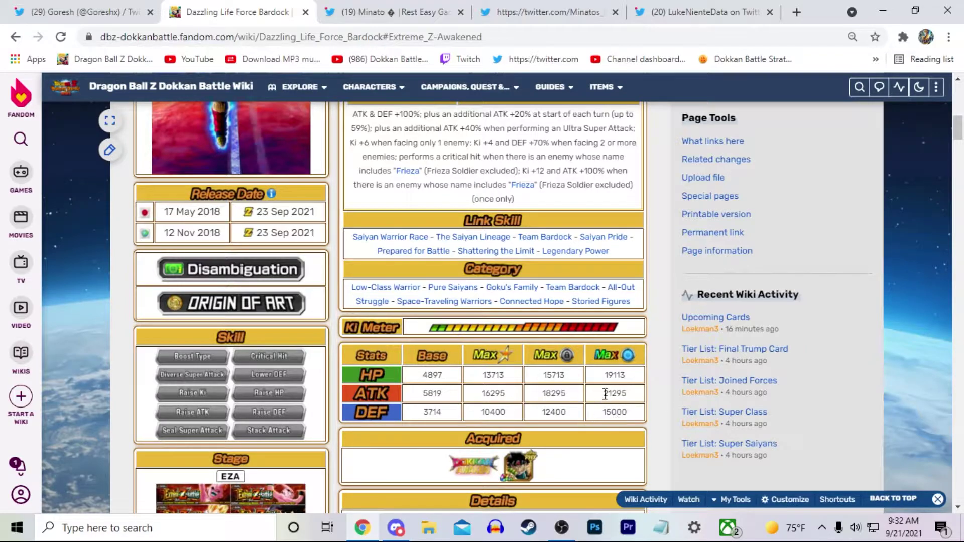
{"action": "scroll", "coordinate": [605, 393], "scroll_direction": "up", "scroll_amount": 1}
{"action": "scroll", "coordinate": [527, 317], "scroll_direction": "up", "scroll_amount": 3}
{"action": "left_click", "coordinate": [431, 185]}
{"action": "scroll", "coordinate": [381, 292], "scroll_direction": "down", "scroll_amount": 2}
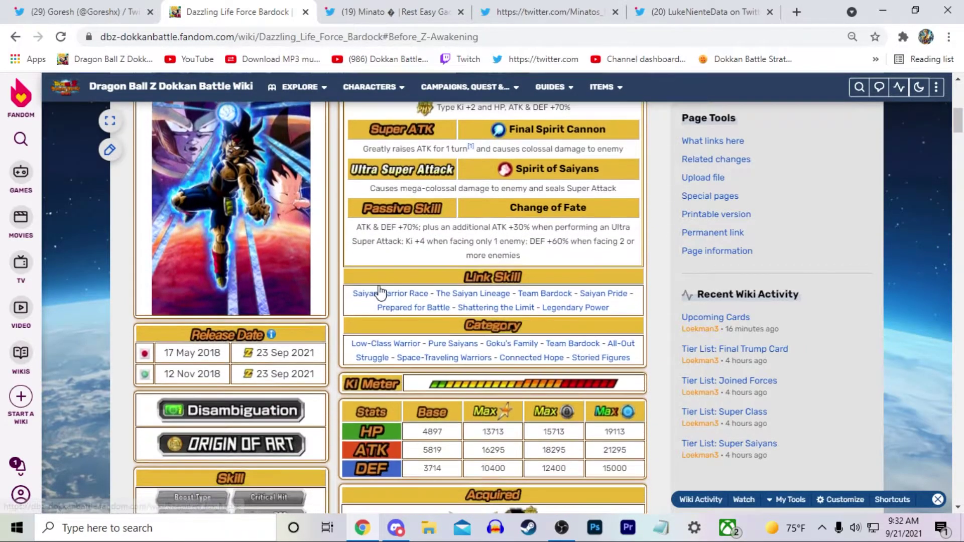
{"action": "left_click_drag", "start_coordinate": [356, 227], "coordinate": [509, 227]}
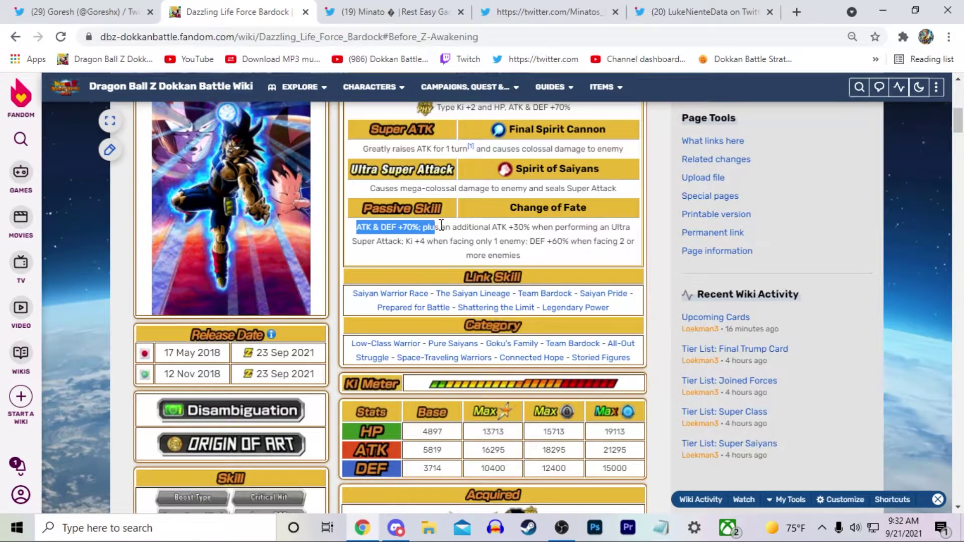
{"action": "left_click", "coordinate": [530, 239]}
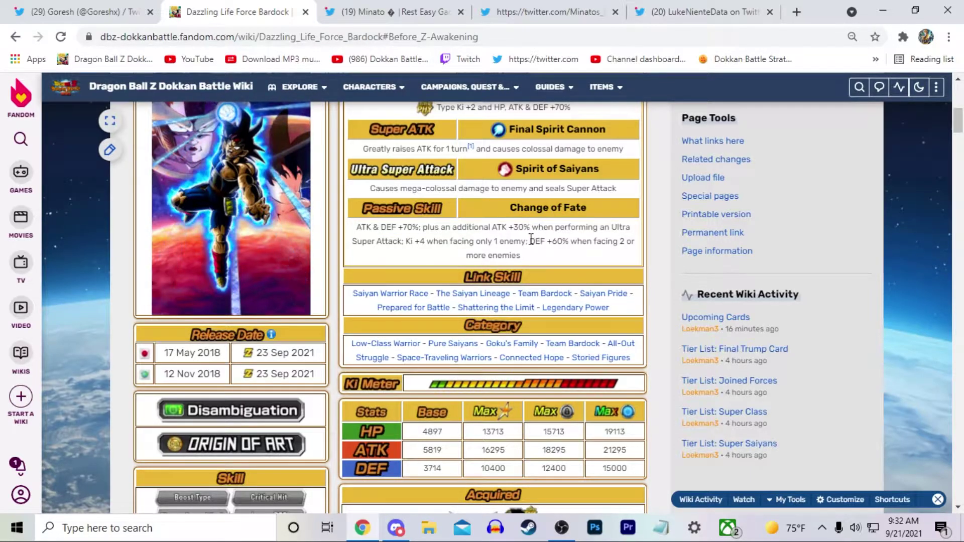
{"action": "left_click_drag", "start_coordinate": [530, 240], "coordinate": [521, 256]}
{"action": "left_click", "coordinate": [547, 373]}
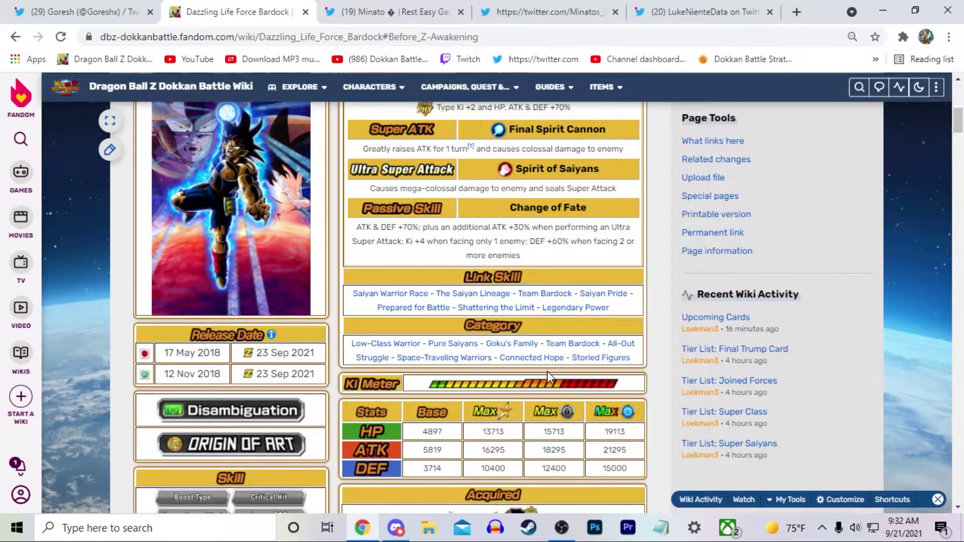
{"action": "scroll", "coordinate": [547, 371], "scroll_direction": "up", "scroll_amount": 1}
{"action": "left_click_drag", "start_coordinate": [368, 298], "coordinate": [538, 326]}
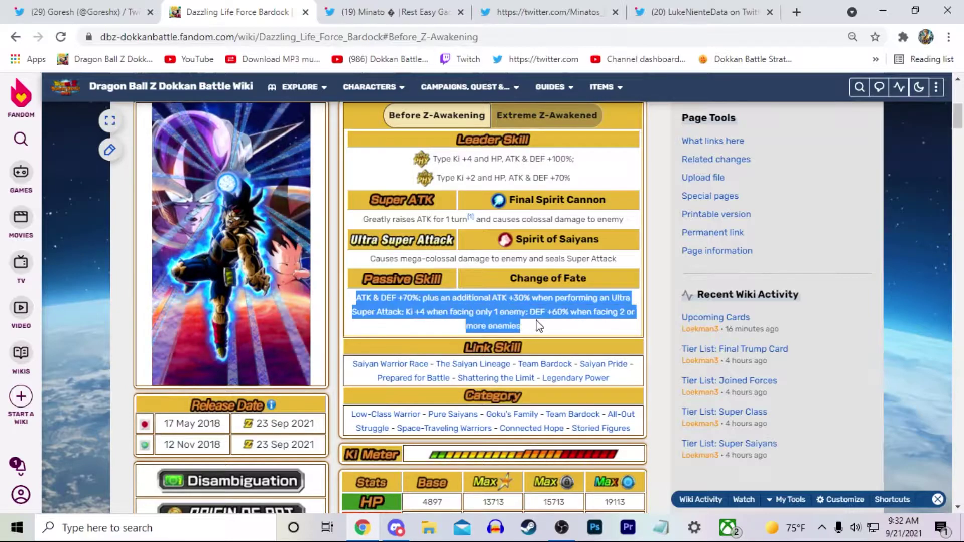
{"action": "left_click", "coordinate": [386, 296]}
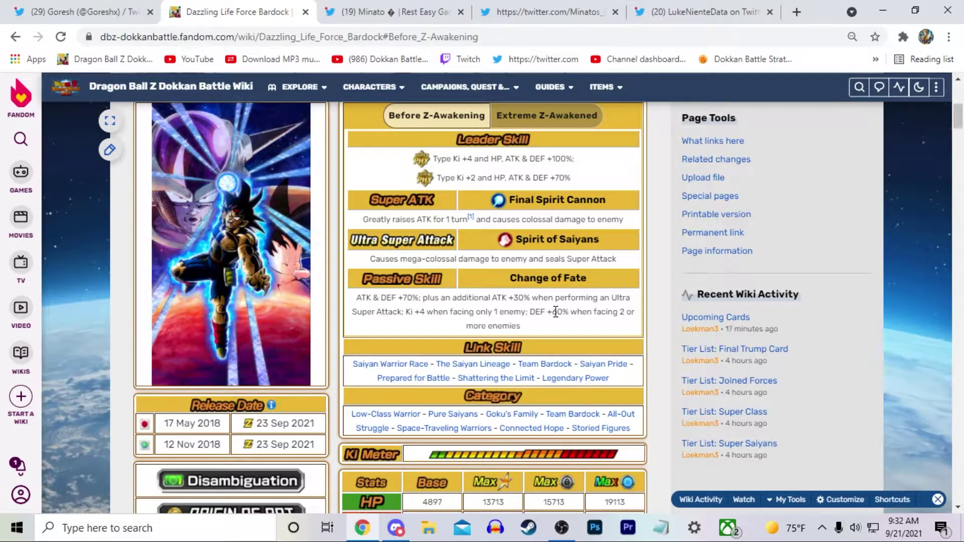
{"action": "scroll", "coordinate": [556, 316], "scroll_direction": "down", "scroll_amount": 4}
{"action": "scroll", "coordinate": [596, 298], "scroll_direction": "up", "scroll_amount": 5}
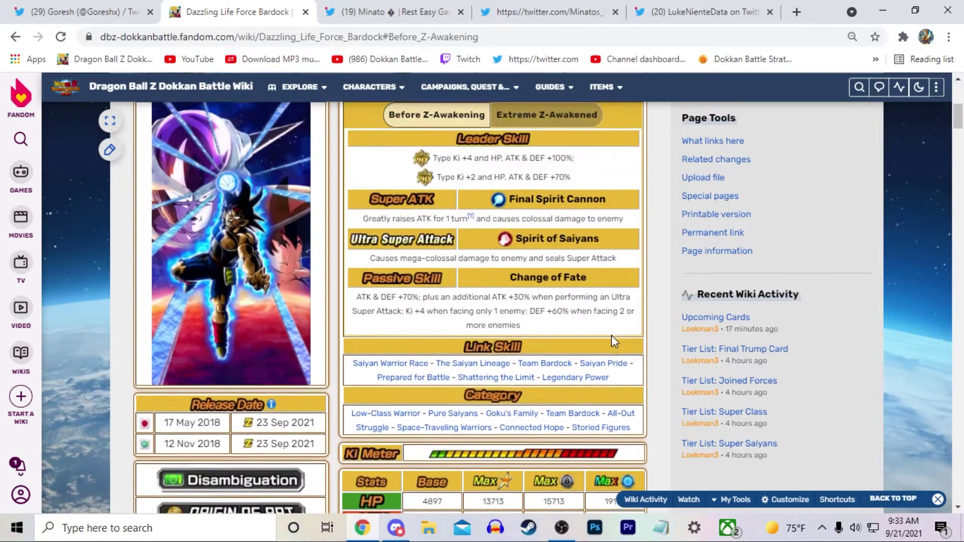
{"action": "scroll", "coordinate": [572, 316], "scroll_direction": "up", "scroll_amount": 3}
{"action": "left_click", "coordinate": [555, 328]}
{"action": "scroll", "coordinate": [555, 331], "scroll_direction": "down", "scroll_amount": 2}
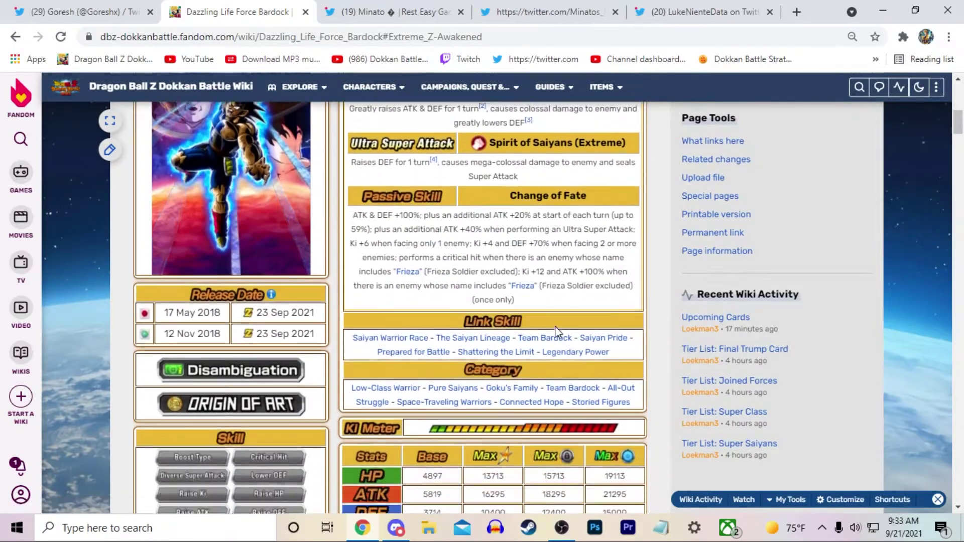
{"action": "scroll", "coordinate": [555, 326], "scroll_direction": "up", "scroll_amount": 2}
{"action": "left_click_drag", "start_coordinate": [354, 331], "coordinate": [550, 411]}
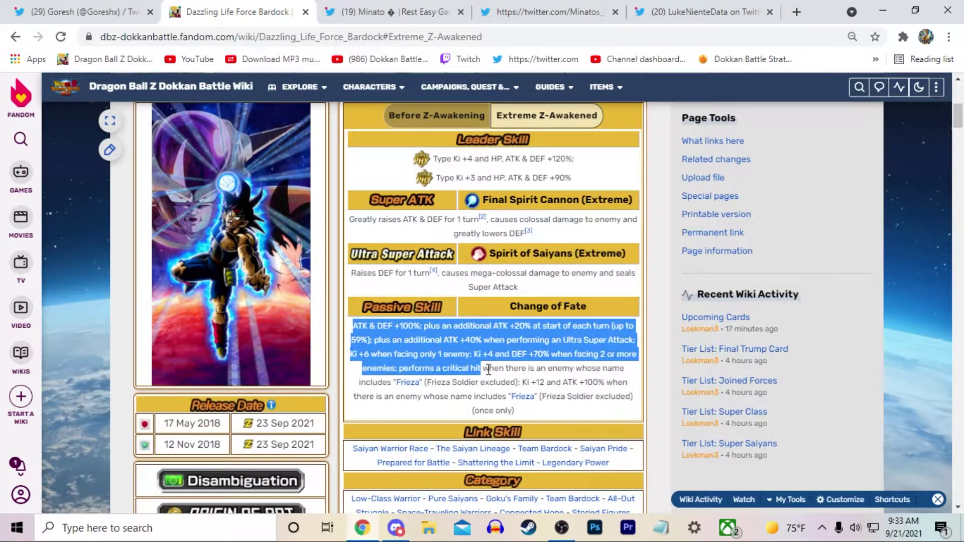
{"action": "left_click", "coordinate": [550, 412]}
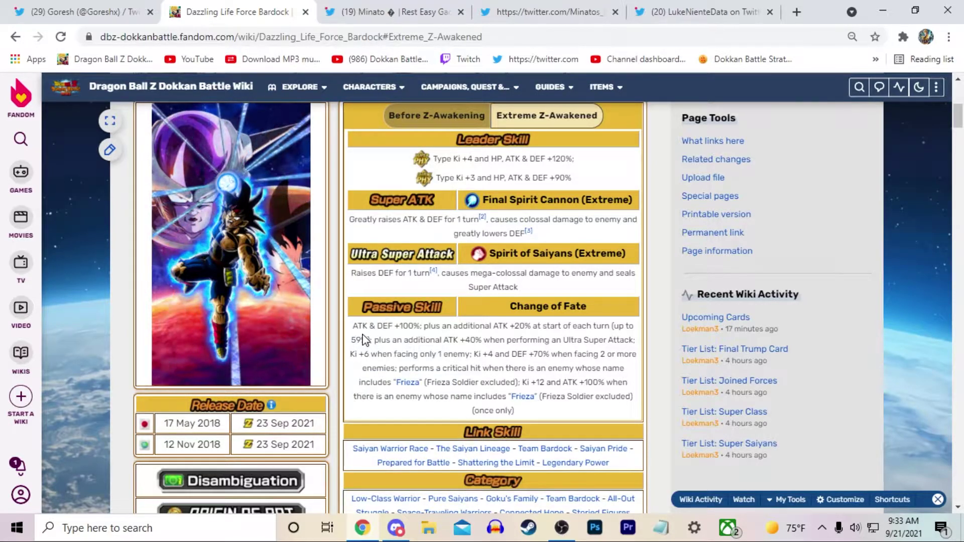
{"action": "left_click_drag", "start_coordinate": [365, 326], "coordinate": [412, 325]}
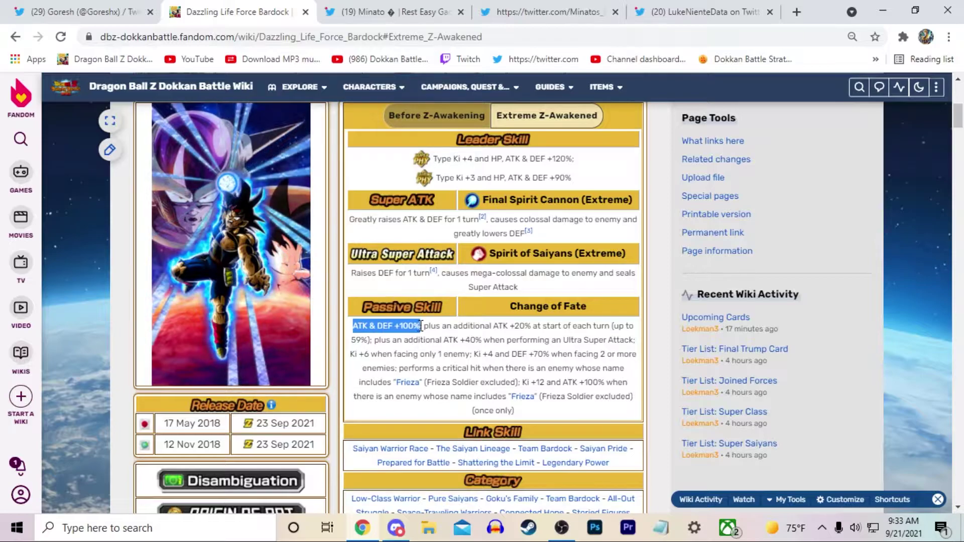
{"action": "left_click", "coordinate": [447, 325]}
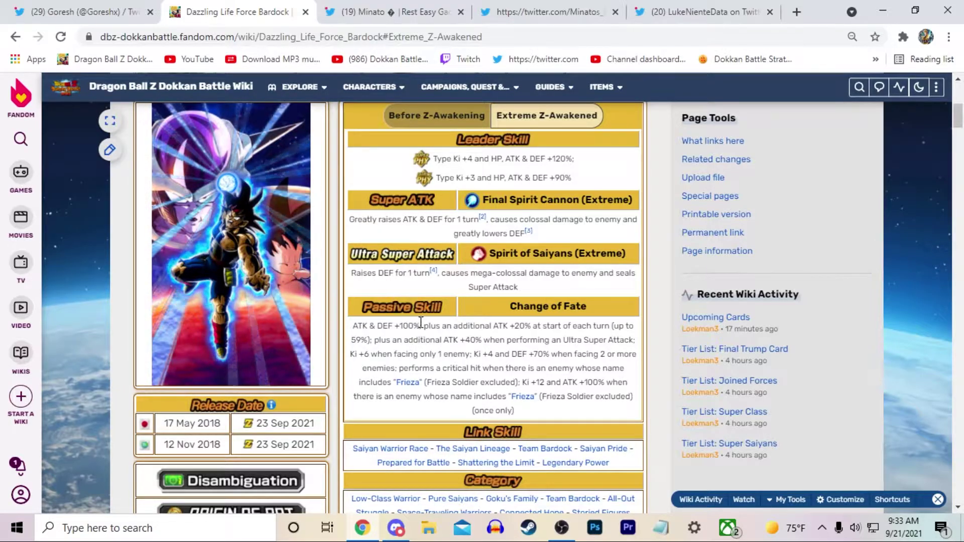
{"action": "mouse_move", "coordinate": [425, 324]}
{"action": "left_mouse_down"}
{"action": "mouse_move", "coordinate": [609, 328]}
{"action": "mouse_move", "coordinate": [371, 339]}
{"action": "left_mouse_up"}
{"action": "left_click", "coordinate": [375, 343]}
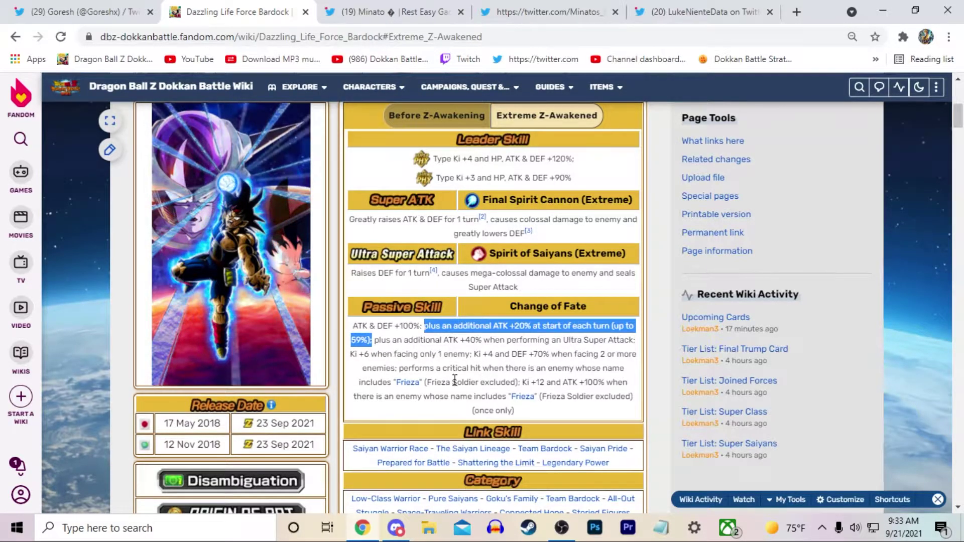
{"action": "left_click", "coordinate": [378, 328]}
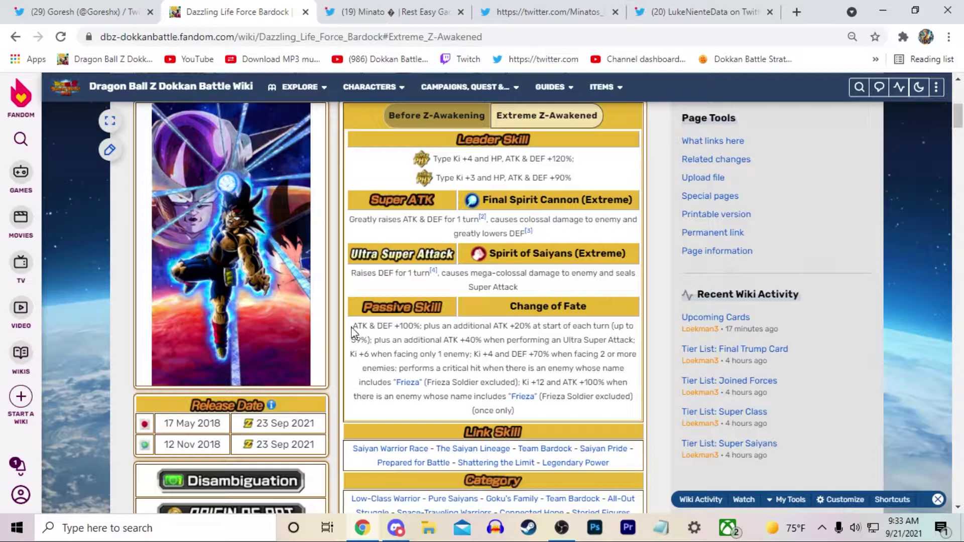
{"action": "left_click_drag", "start_coordinate": [352, 332], "coordinate": [535, 325]}
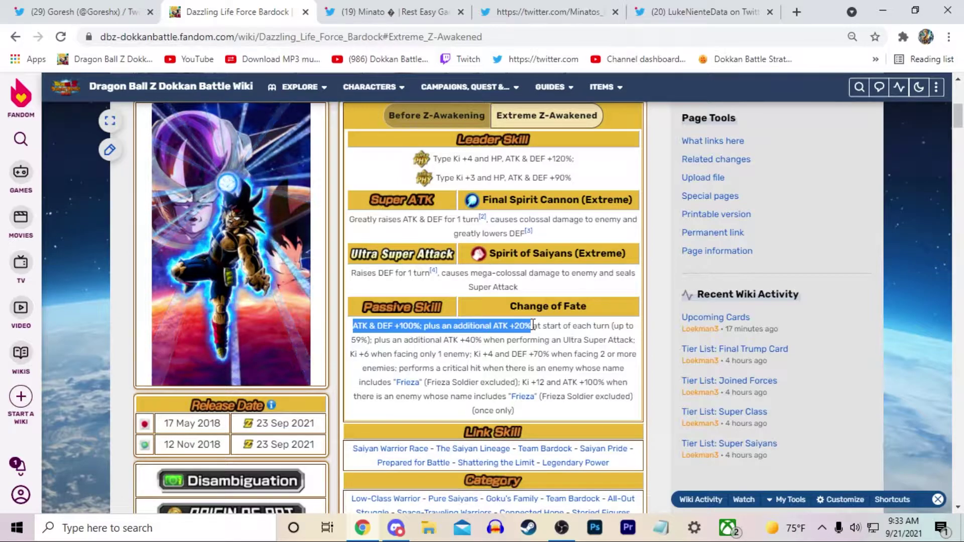
{"action": "left_click", "coordinate": [406, 354]}
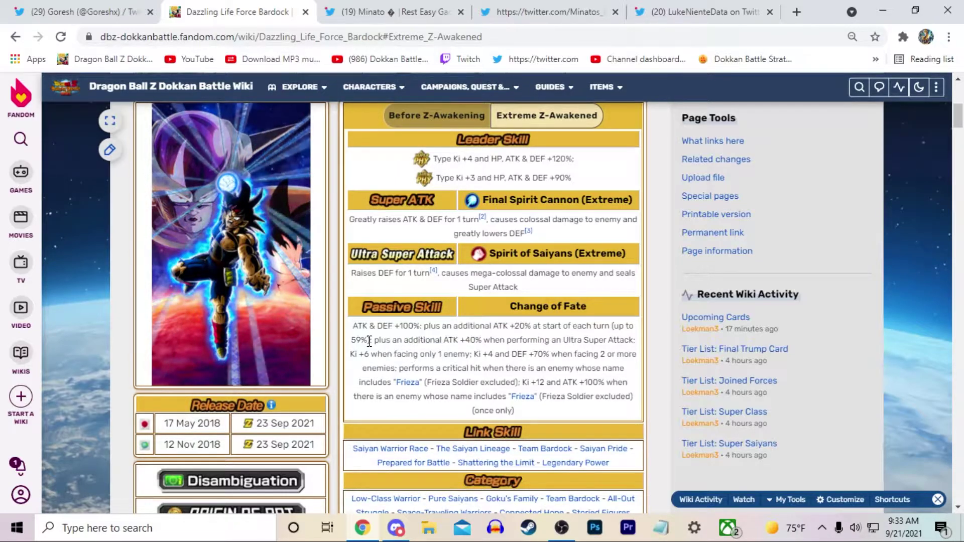
{"action": "left_click_drag", "start_coordinate": [374, 340], "coordinate": [638, 349]}
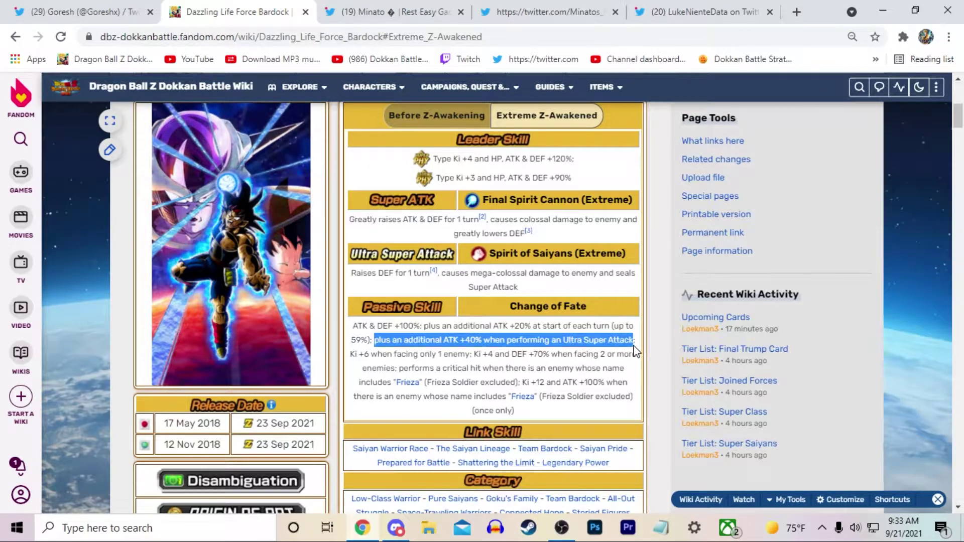
{"action": "left_click", "coordinate": [352, 332]}
{"action": "left_click_drag", "start_coordinate": [352, 332], "coordinate": [371, 341]}
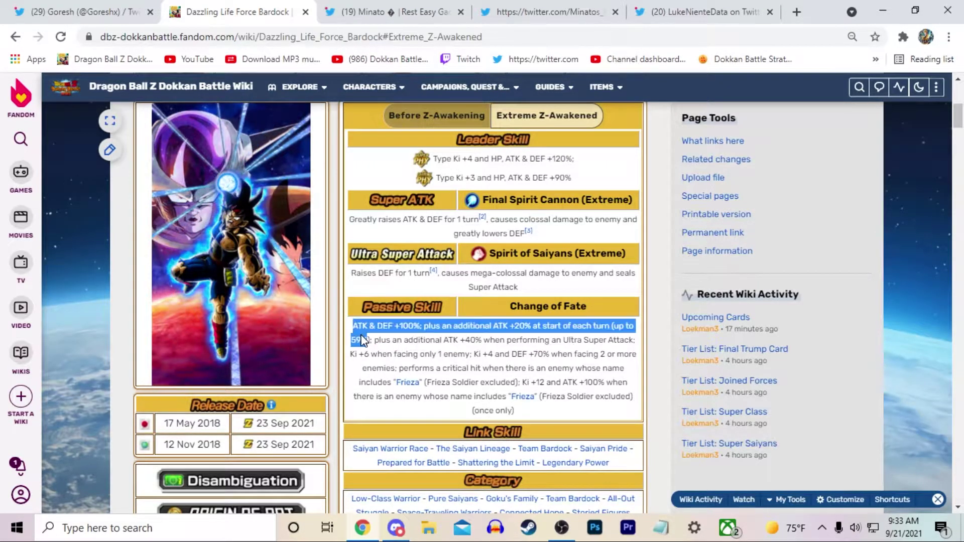
{"action": "left_click", "coordinate": [372, 341]}
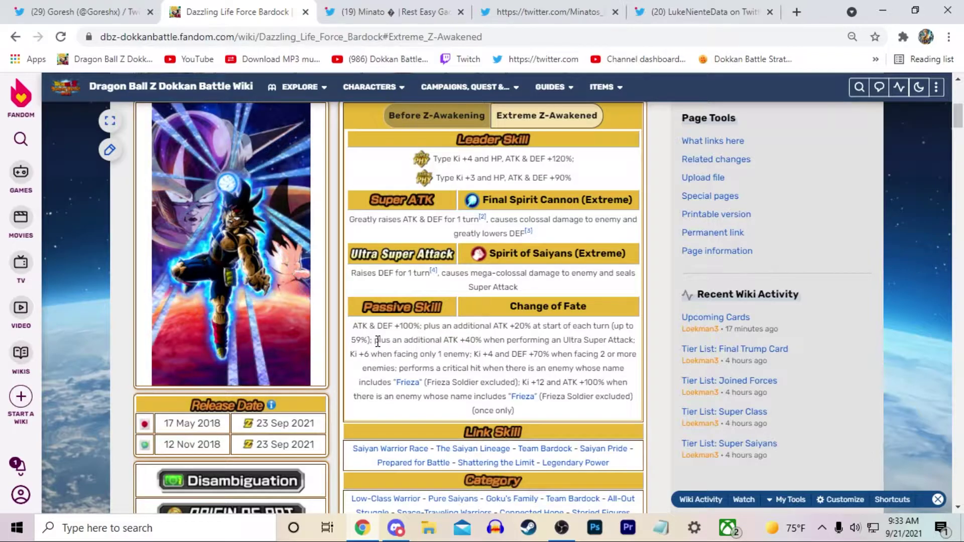
{"action": "left_click_drag", "start_coordinate": [375, 341], "coordinate": [635, 341]}
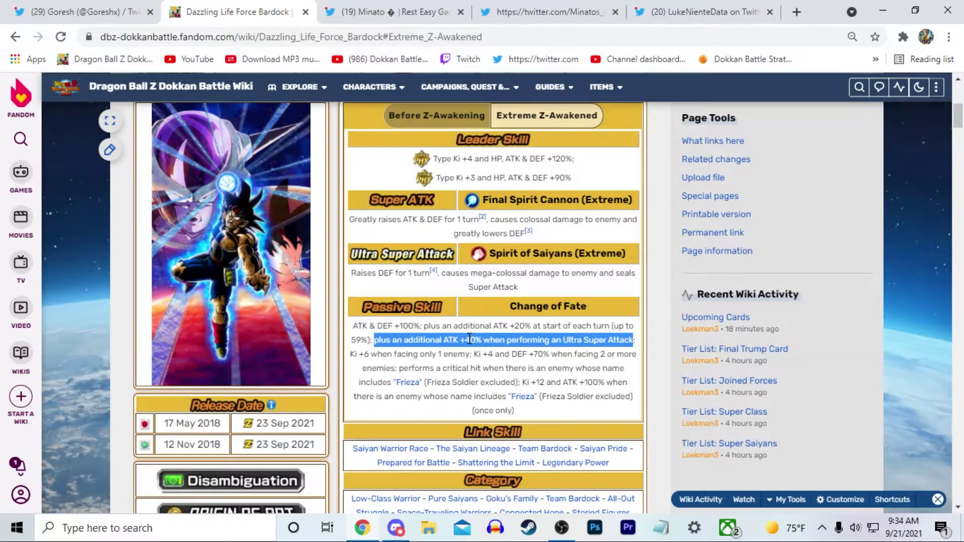
{"action": "left_click", "coordinate": [425, 378]}
{"action": "left_click_drag", "start_coordinate": [350, 354], "coordinate": [468, 354]}
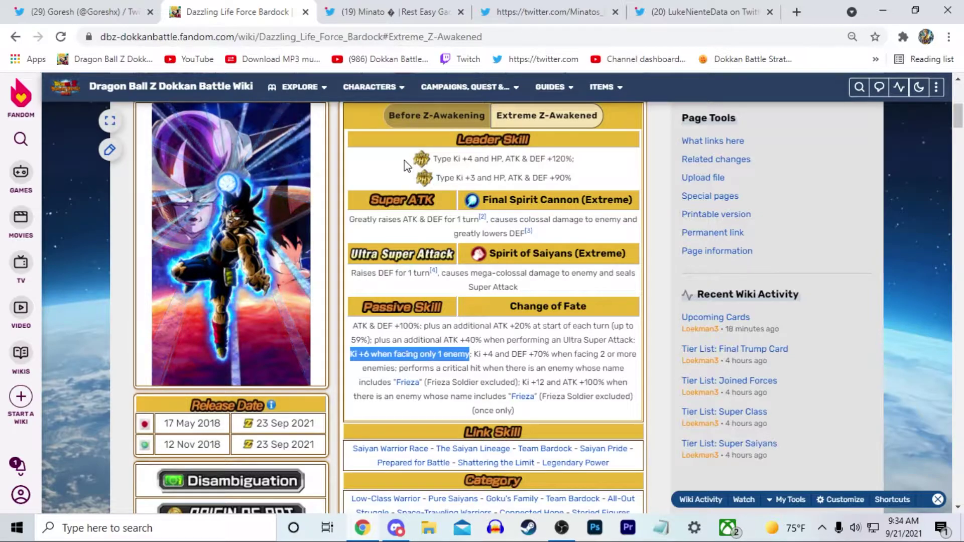
{"action": "left_click", "coordinate": [424, 120]}
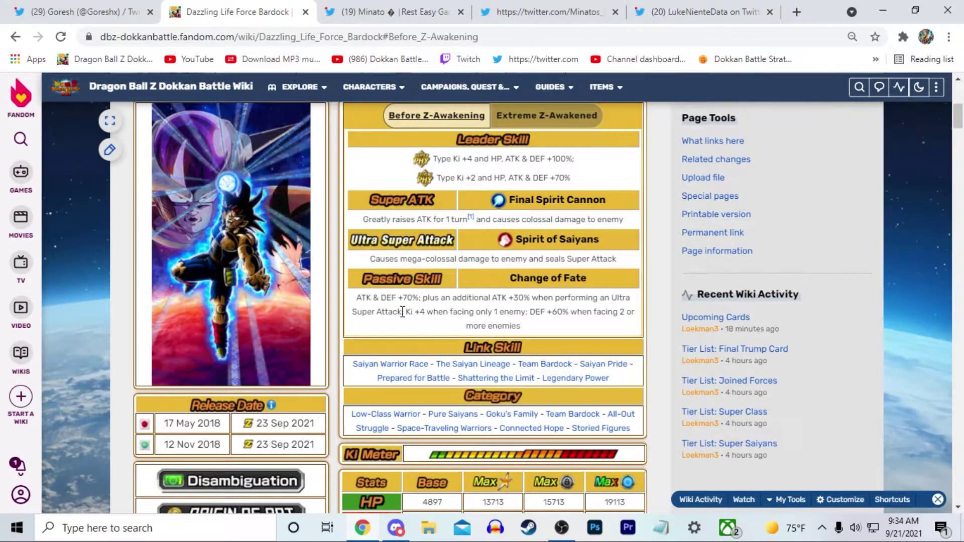
{"action": "left_click_drag", "start_coordinate": [403, 312], "coordinate": [521, 315]}
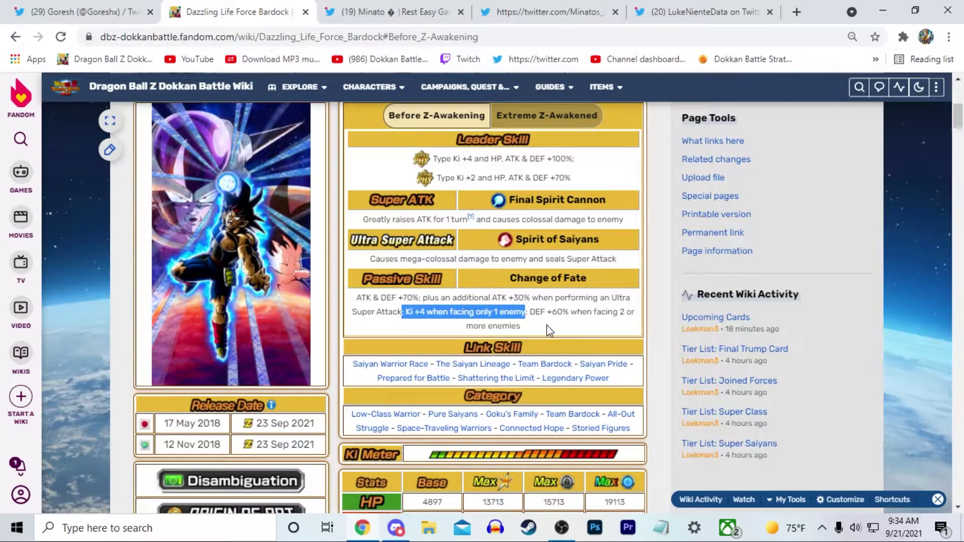
{"action": "left_click", "coordinate": [547, 115]}
{"action": "scroll", "coordinate": [438, 300], "scroll_direction": "down", "scroll_amount": 2}
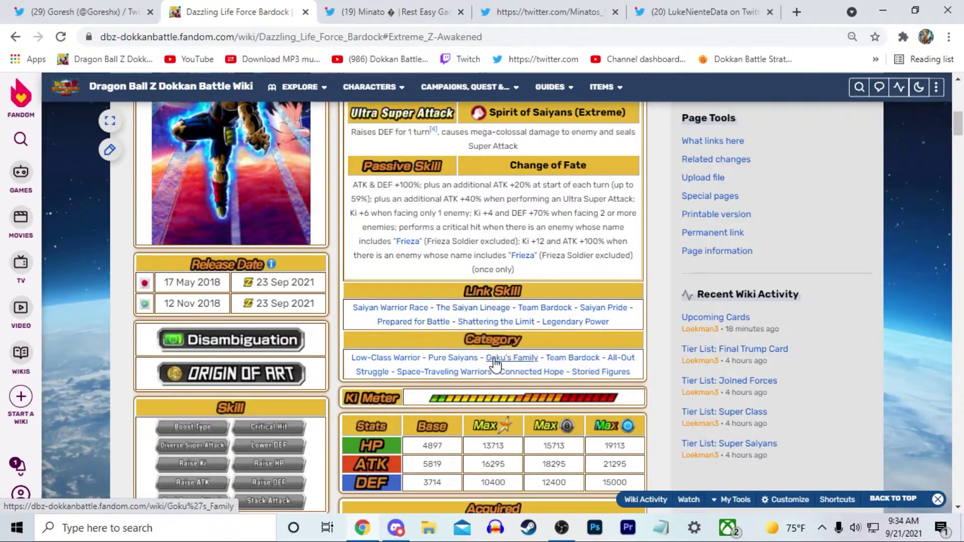
{"action": "scroll", "coordinate": [461, 332], "scroll_direction": "up", "scroll_amount": 1}
{"action": "left_click_drag", "start_coordinate": [351, 285], "coordinate": [470, 285]}
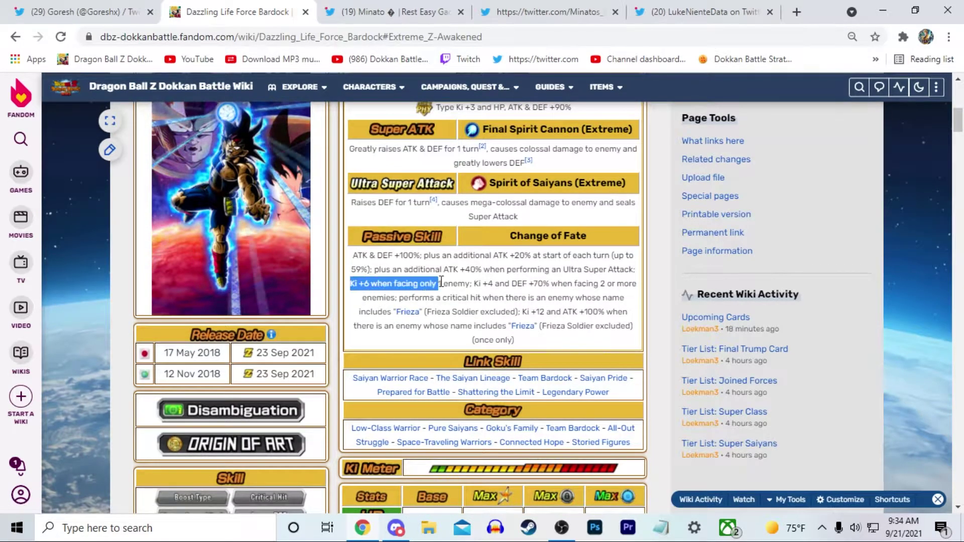
{"action": "left_click", "coordinate": [488, 313]}
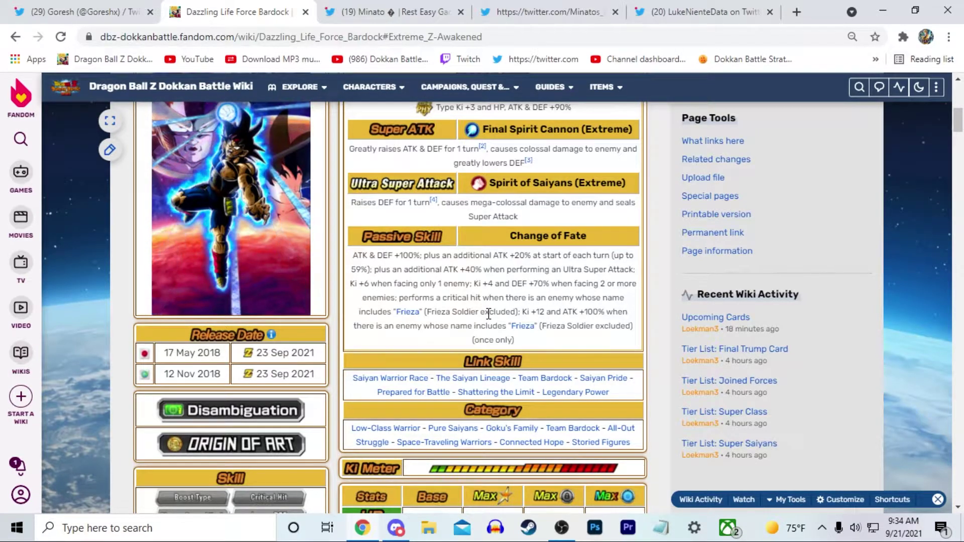
{"action": "mouse_move", "coordinate": [452, 106]}
{"action": "left_mouse_down"}
{"action": "mouse_move", "coordinate": [366, 284]}
{"action": "mouse_move", "coordinate": [468, 286]}
{"action": "left_mouse_up"}
{"action": "left_click", "coordinate": [470, 286]}
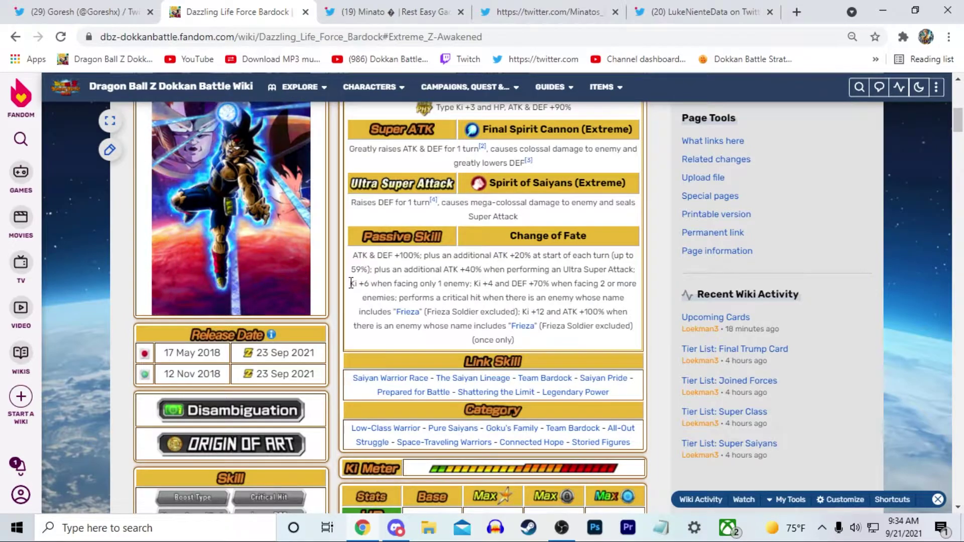
{"action": "left_click_drag", "start_coordinate": [350, 283], "coordinate": [471, 283]}
{"action": "left_click", "coordinate": [471, 285]}
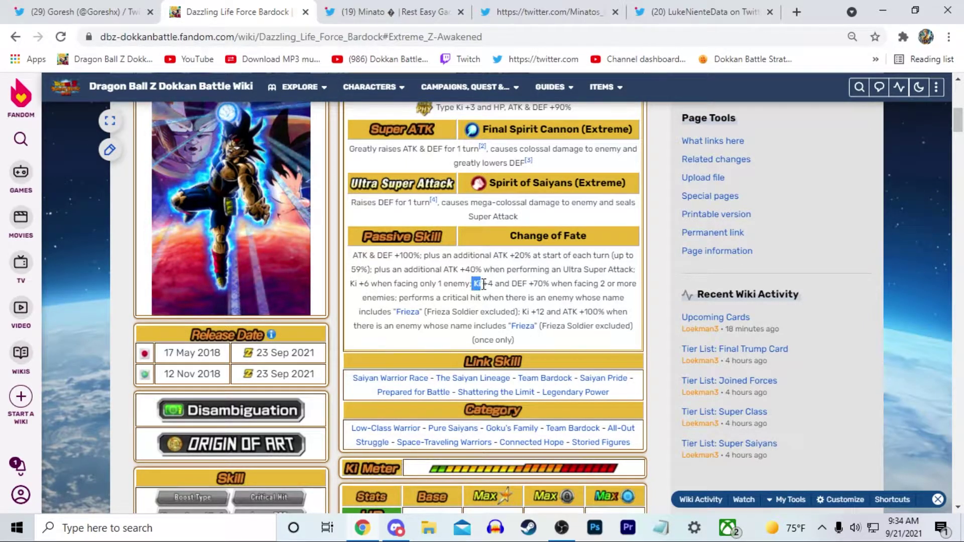
{"action": "left_click_drag", "start_coordinate": [581, 288], "coordinate": [393, 301]}
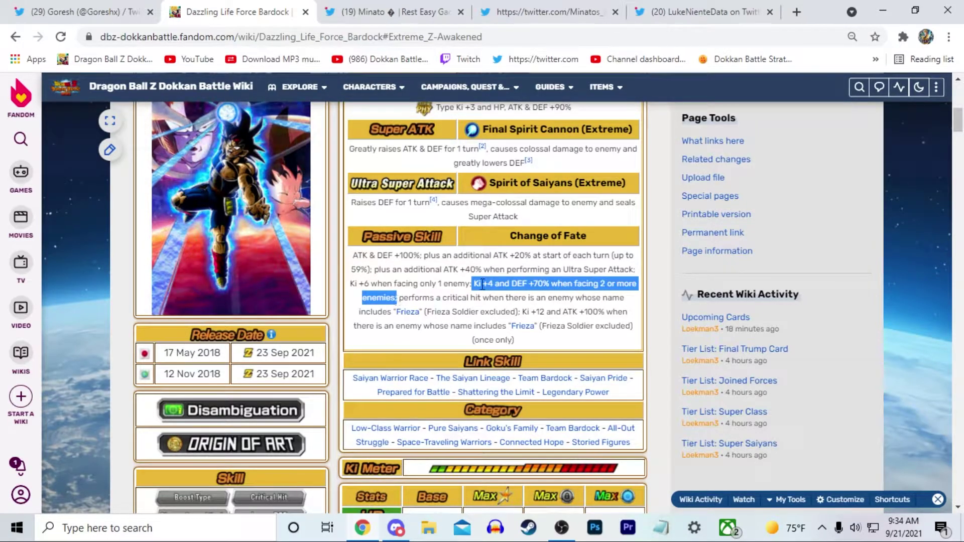
{"action": "left_click_drag", "start_coordinate": [474, 284], "coordinate": [383, 299]}
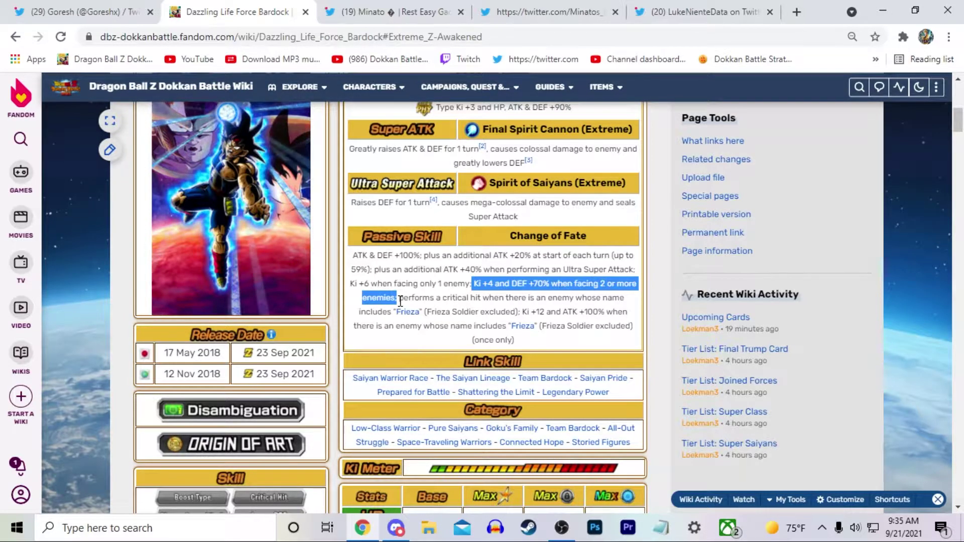
{"action": "scroll", "coordinate": [577, 403], "scroll_direction": "down", "scroll_amount": 2}
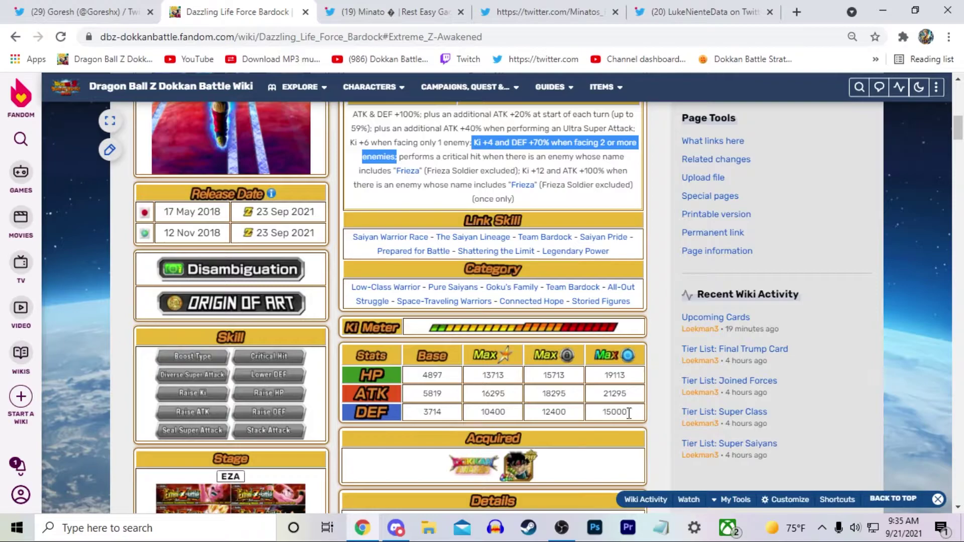
{"action": "scroll", "coordinate": [591, 418], "scroll_direction": "up", "scroll_amount": 3}
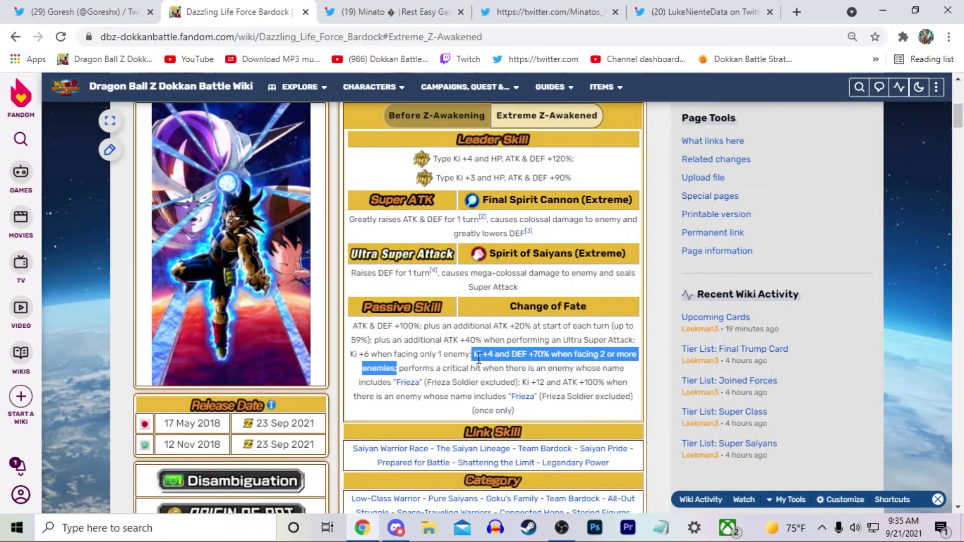
Highlight the passive's Ki +6, critical-hit-vs-Frieza and Ki +12/ATK +100% clauses, then open Frieza in a new tab.
{"action": "left_click_drag", "start_coordinate": [351, 354], "coordinate": [386, 355]}
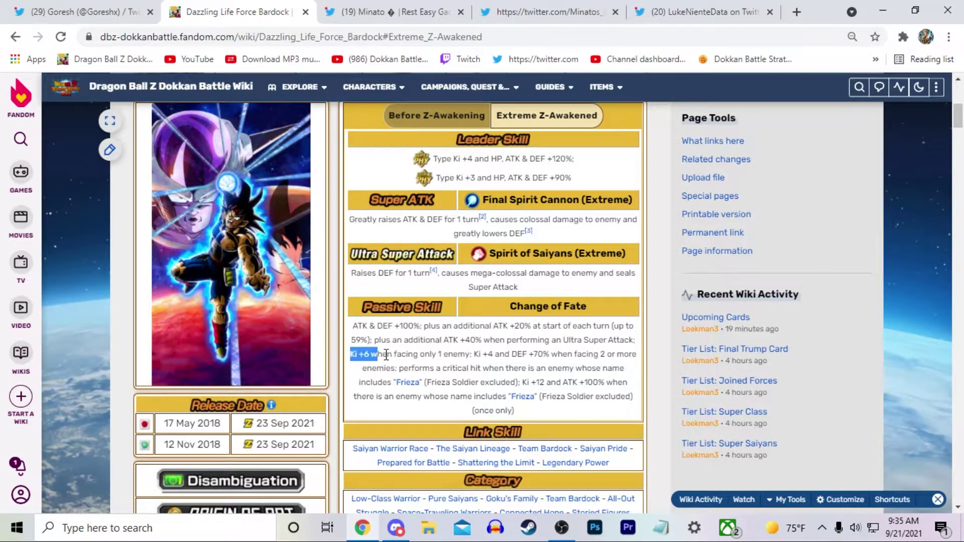
{"action": "left_click", "coordinate": [489, 369]}
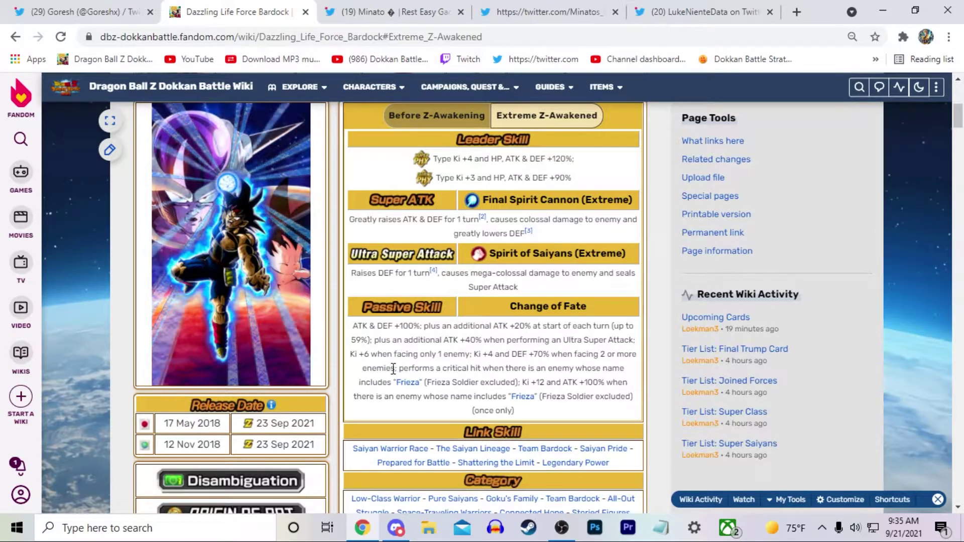
{"action": "left_click_drag", "start_coordinate": [400, 368], "coordinate": [519, 382]}
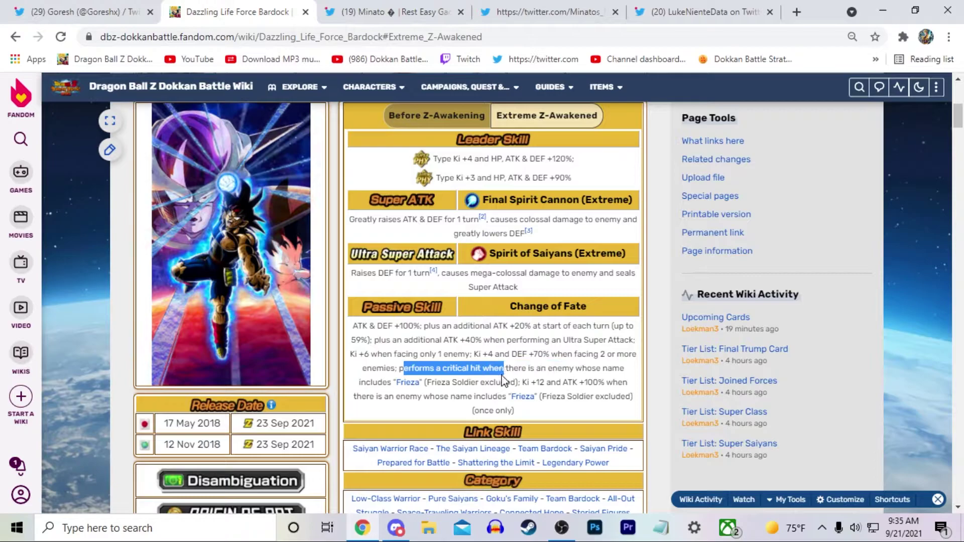
{"action": "left_click", "coordinate": [521, 382]}
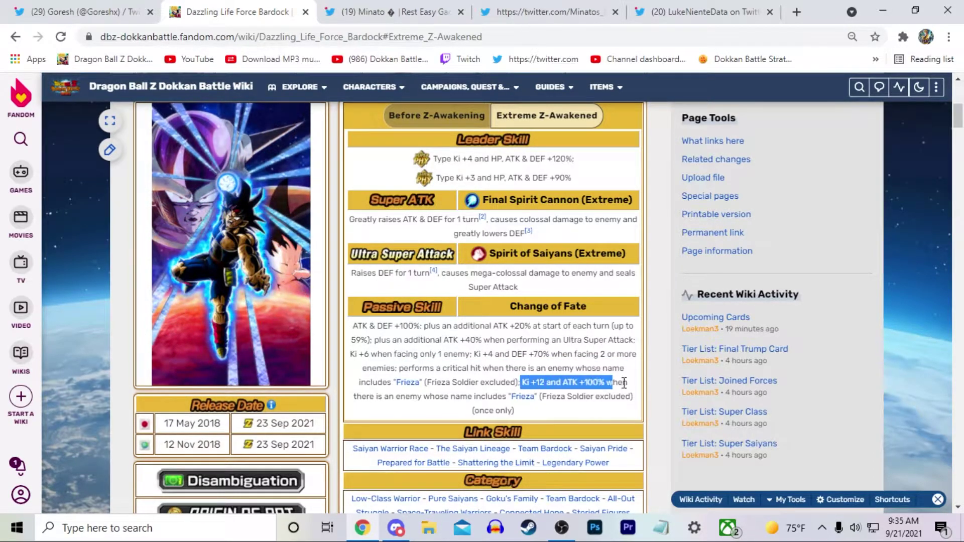
{"action": "left_click_drag", "start_coordinate": [452, 408], "coordinate": [515, 411]}
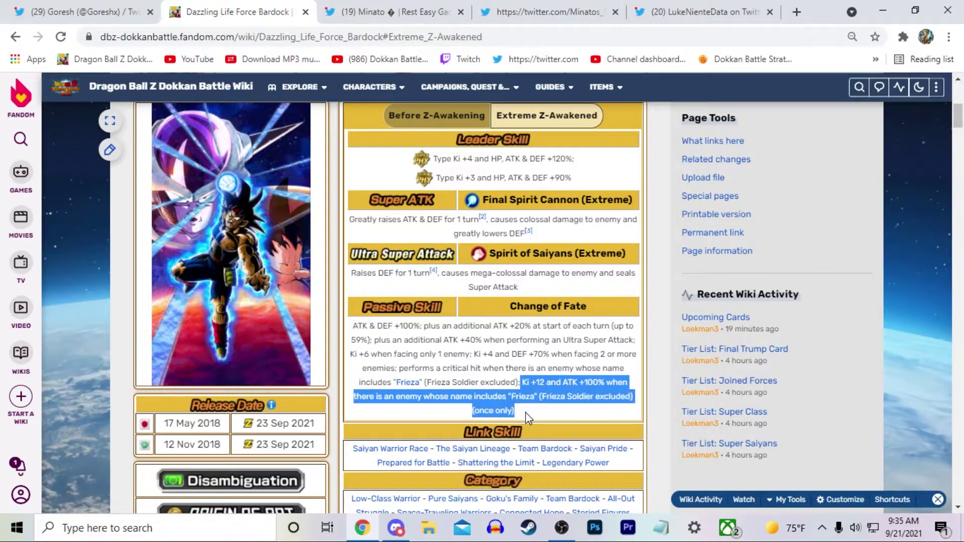
{"action": "left_click", "coordinate": [534, 419]}
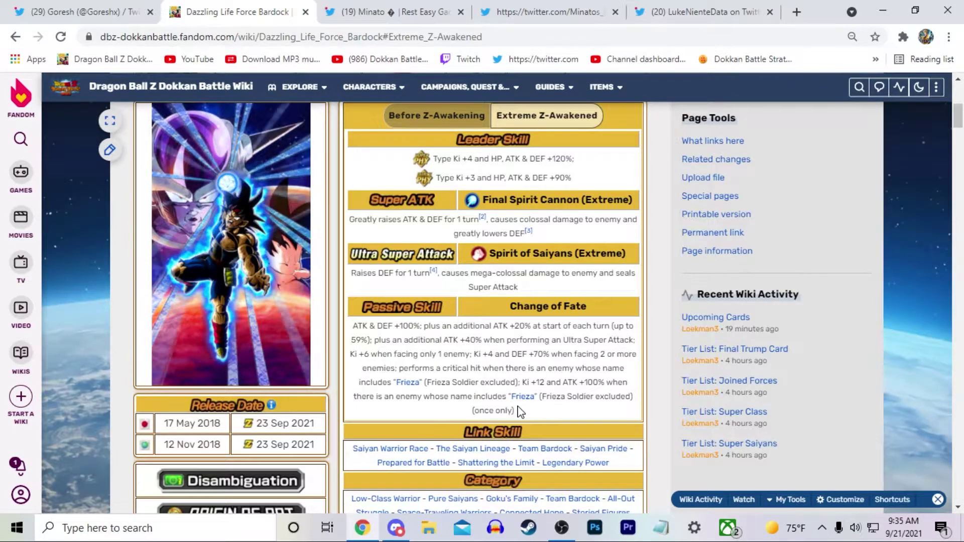
{"action": "middle_click", "coordinate": [520, 396]}
Browse the Frieza disambiguation card listings, then close that tab.
{"action": "key", "text": "ctrl+Tab"}
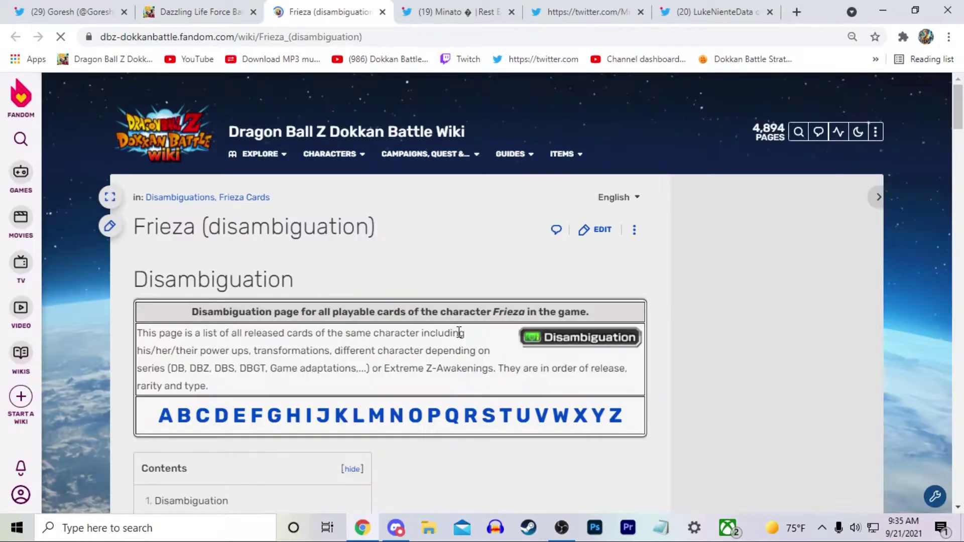
{"action": "scroll", "coordinate": [489, 332], "scroll_direction": "down", "scroll_amount": 4}
{"action": "scroll", "coordinate": [525, 329], "scroll_direction": "down", "scroll_amount": 3}
{"action": "scroll", "coordinate": [524, 329], "scroll_direction": "down", "scroll_amount": 2}
{"action": "scroll", "coordinate": [542, 336], "scroll_direction": "down", "scroll_amount": 2}
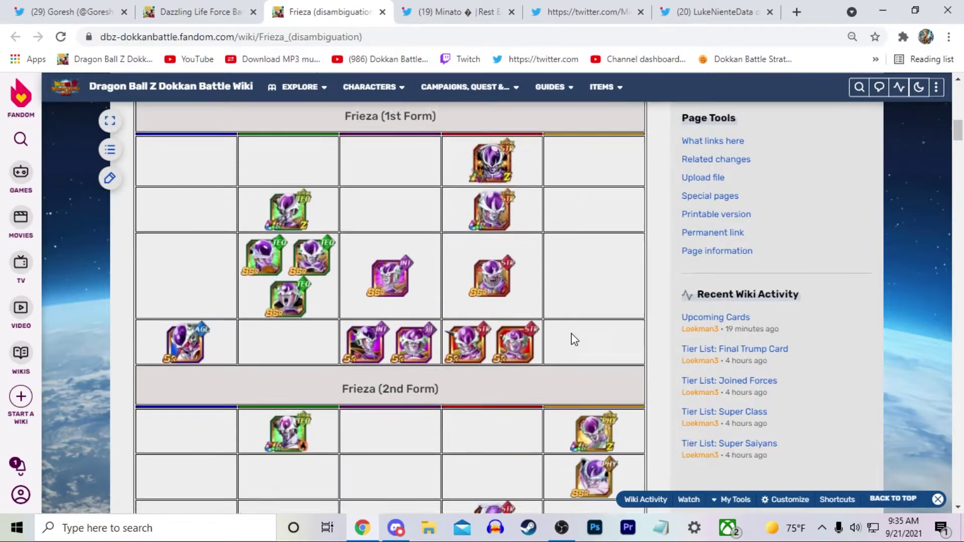
{"action": "scroll", "coordinate": [571, 339], "scroll_direction": "down", "scroll_amount": 3}
{"action": "scroll", "coordinate": [571, 339], "scroll_direction": "down", "scroll_amount": 2}
{"action": "scroll", "coordinate": [568, 338], "scroll_direction": "down", "scroll_amount": 3}
{"action": "scroll", "coordinate": [566, 339], "scroll_direction": "down", "scroll_amount": 1}
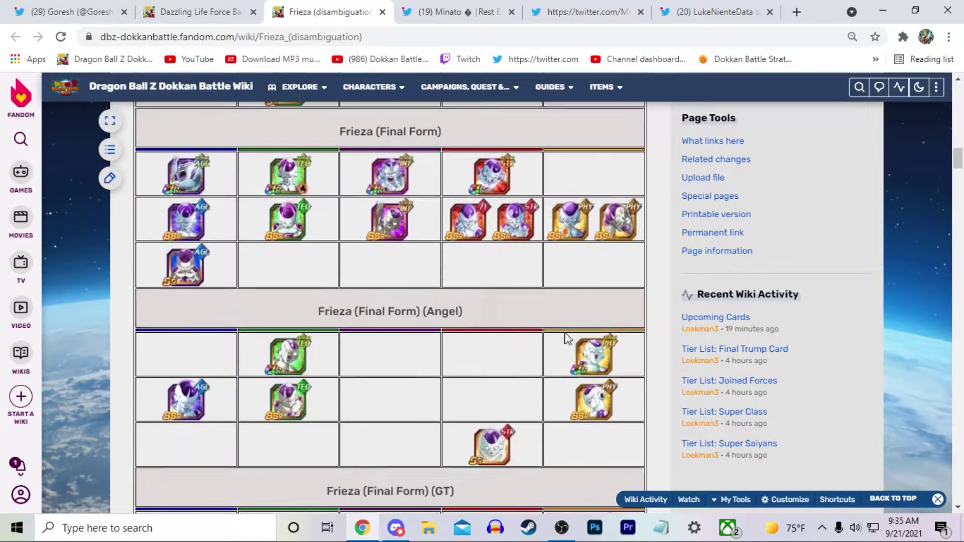
{"action": "scroll", "coordinate": [567, 339], "scroll_direction": "down", "scroll_amount": 3}
{"action": "scroll", "coordinate": [566, 339], "scroll_direction": "down", "scroll_amount": 2}
{"action": "scroll", "coordinate": [566, 339], "scroll_direction": "down", "scroll_amount": 3}
{"action": "scroll", "coordinate": [567, 340], "scroll_direction": "up", "scroll_amount": 5}
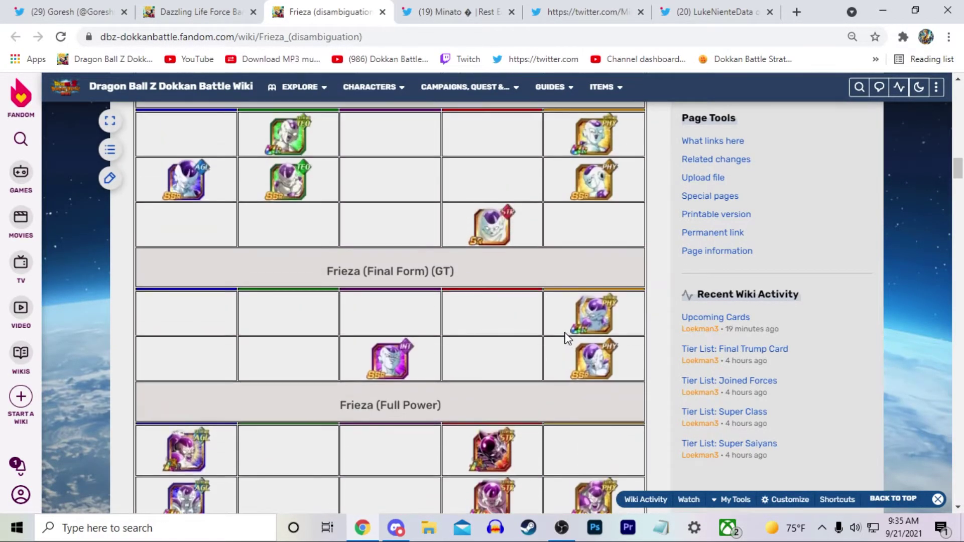
{"action": "scroll", "coordinate": [565, 338], "scroll_direction": "down", "scroll_amount": 4}
{"action": "scroll", "coordinate": [421, 317], "scroll_direction": "down", "scroll_amount": 1}
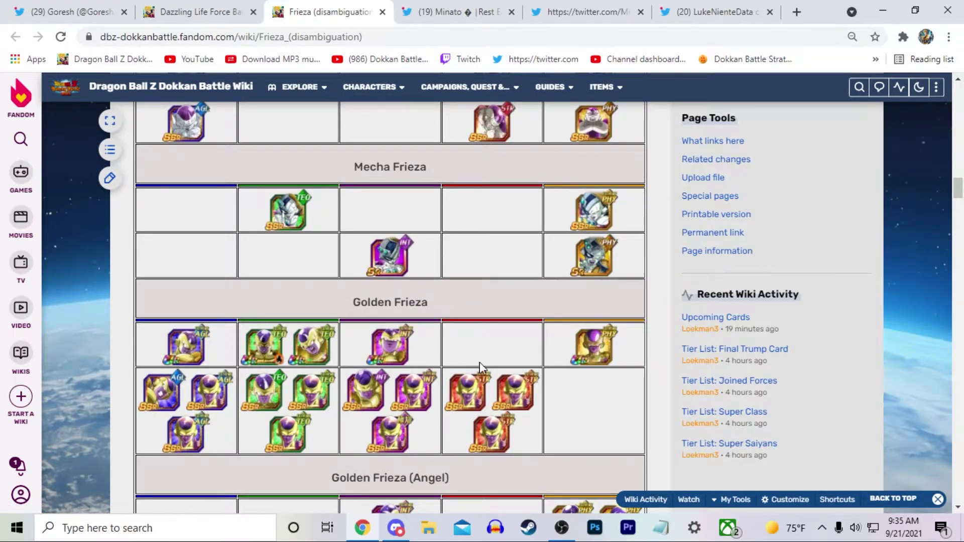
{"action": "scroll", "coordinate": [482, 376], "scroll_direction": "up", "scroll_amount": 4}
{"action": "scroll", "coordinate": [499, 400], "scroll_direction": "up", "scroll_amount": 4}
{"action": "scroll", "coordinate": [501, 401], "scroll_direction": "up", "scroll_amount": 3}
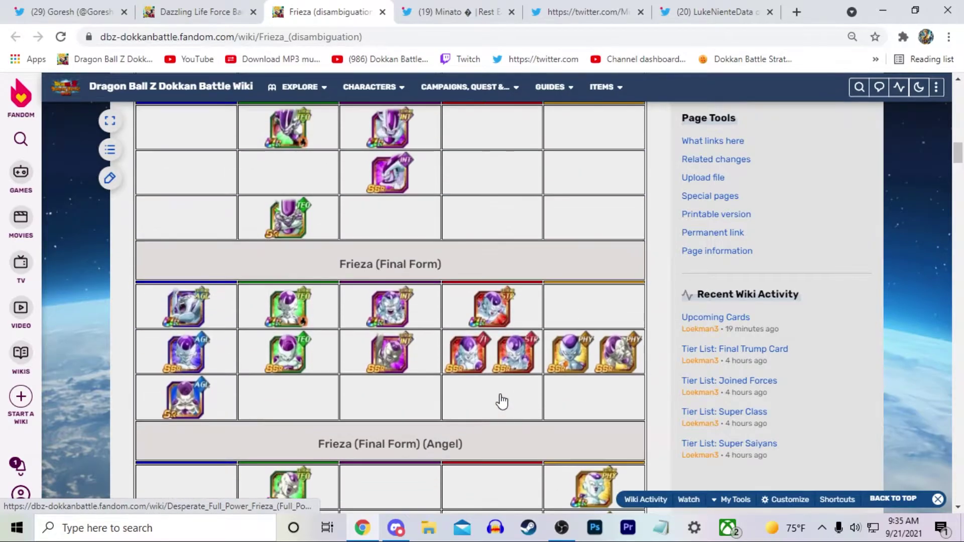
{"action": "scroll", "coordinate": [502, 402], "scroll_direction": "up", "scroll_amount": 3}
{"action": "scroll", "coordinate": [502, 401], "scroll_direction": "up", "scroll_amount": 3}
{"action": "scroll", "coordinate": [501, 401], "scroll_direction": "up", "scroll_amount": 5}
{"action": "scroll", "coordinate": [500, 400], "scroll_direction": "down", "scroll_amount": 4}
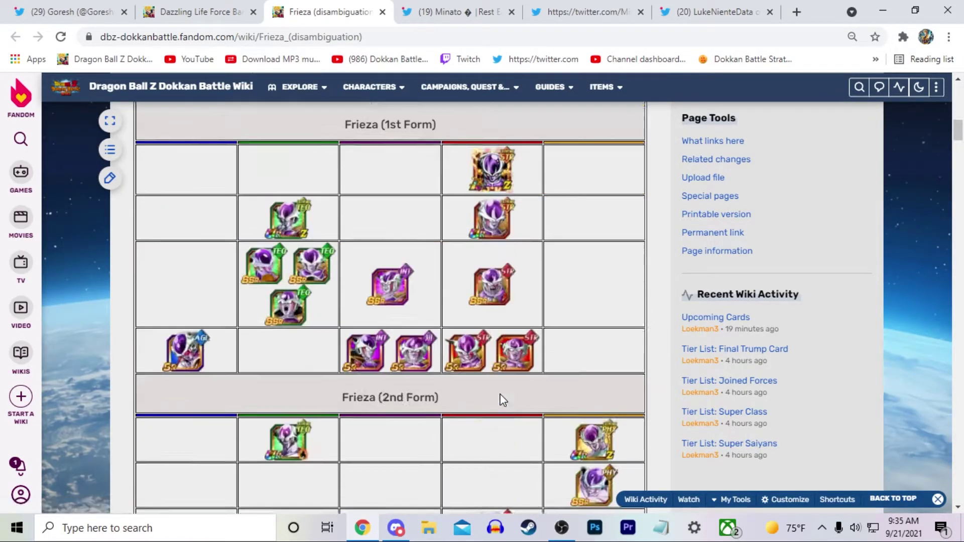
{"action": "scroll", "coordinate": [502, 400], "scroll_direction": "down", "scroll_amount": 4}
{"action": "scroll", "coordinate": [502, 399], "scroll_direction": "down", "scroll_amount": 4}
{"action": "scroll", "coordinate": [502, 400], "scroll_direction": "down", "scroll_amount": 4}
{"action": "scroll", "coordinate": [502, 400], "scroll_direction": "down", "scroll_amount": 4}
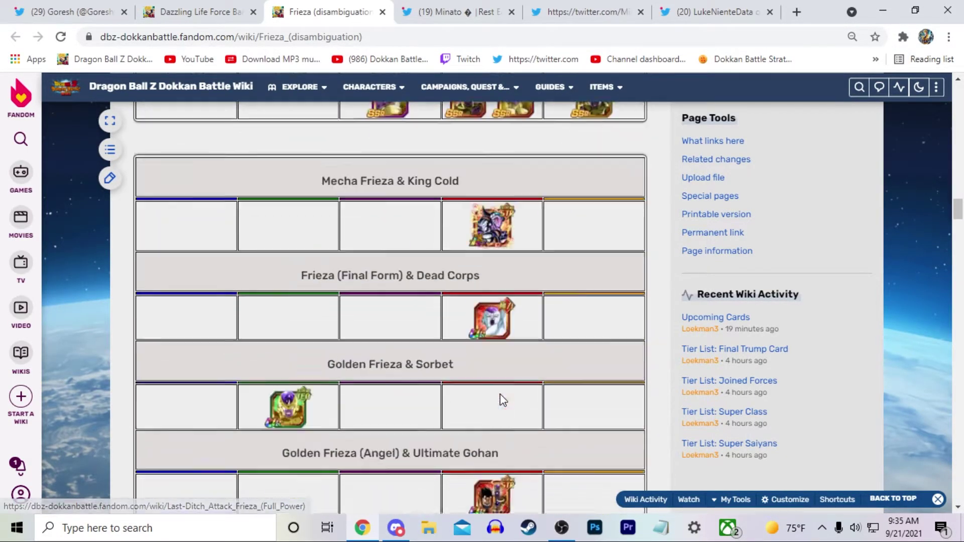
{"action": "scroll", "coordinate": [502, 400], "scroll_direction": "down", "scroll_amount": 7}
{"action": "scroll", "coordinate": [500, 397], "scroll_direction": "down", "scroll_amount": 1}
{"action": "scroll", "coordinate": [500, 398], "scroll_direction": "up", "scroll_amount": 4}
{"action": "scroll", "coordinate": [499, 396], "scroll_direction": "up", "scroll_amount": 4}
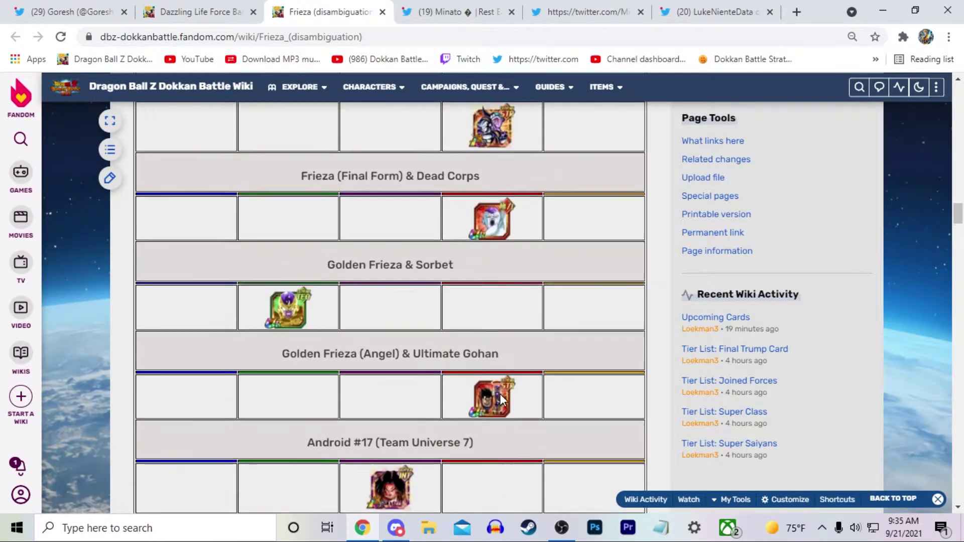
{"action": "scroll", "coordinate": [561, 361], "scroll_direction": "up", "scroll_amount": 3}
{"action": "scroll", "coordinate": [562, 361], "scroll_direction": "up", "scroll_amount": 2}
{"action": "scroll", "coordinate": [562, 363], "scroll_direction": "up", "scroll_amount": 1}
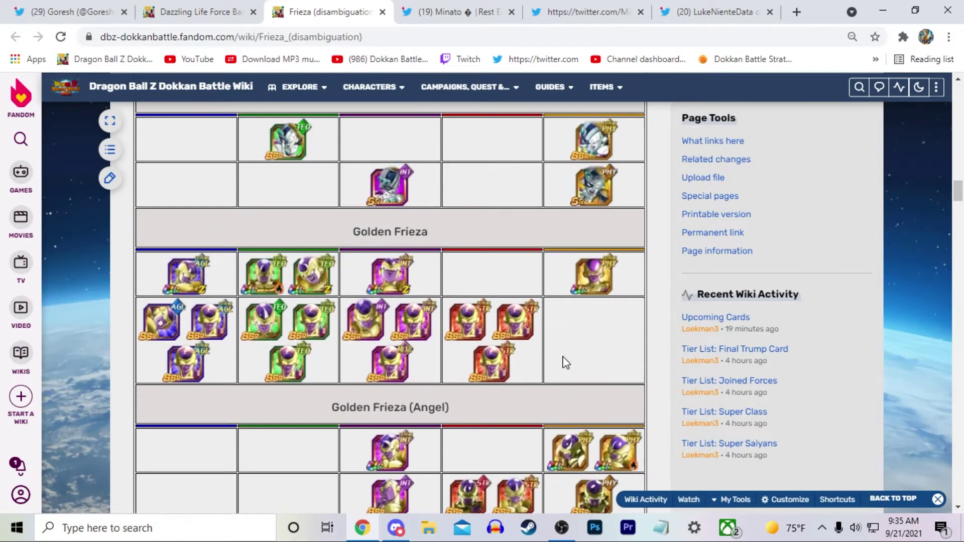
{"action": "scroll", "coordinate": [561, 362], "scroll_direction": "up", "scroll_amount": 2}
{"action": "scroll", "coordinate": [564, 359], "scroll_direction": "up", "scroll_amount": 1}
{"action": "scroll", "coordinate": [564, 359], "scroll_direction": "up", "scroll_amount": 1}
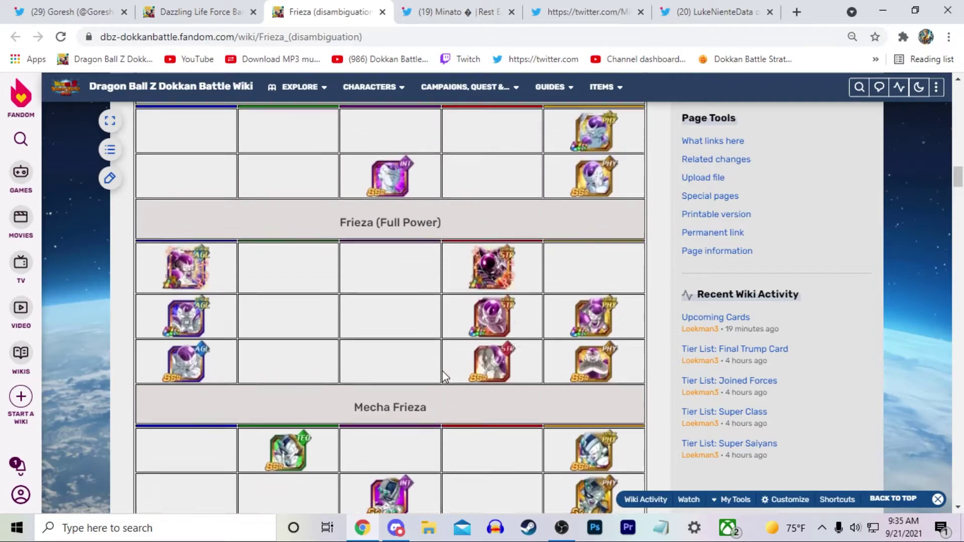
{"action": "scroll", "coordinate": [444, 378], "scroll_direction": "up", "scroll_amount": 2}
{"action": "scroll", "coordinate": [479, 353], "scroll_direction": "down", "scroll_amount": 3}
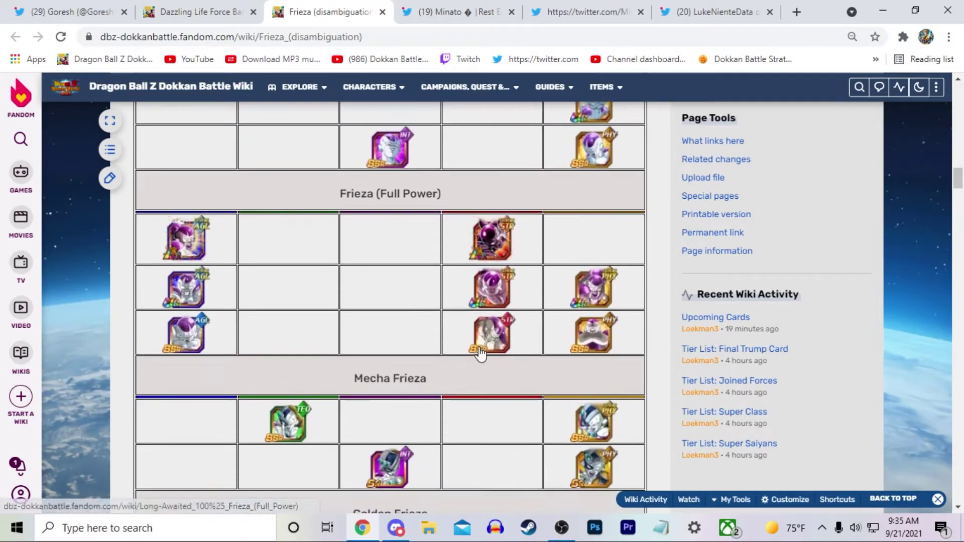
{"action": "scroll", "coordinate": [238, 345], "scroll_direction": "up", "scroll_amount": 1}
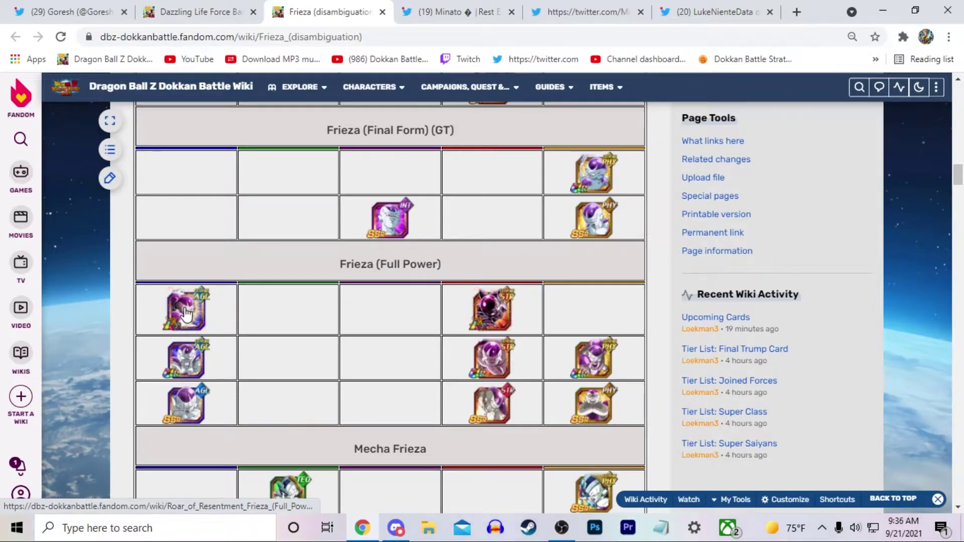
{"action": "scroll", "coordinate": [413, 405], "scroll_direction": "up", "scroll_amount": 1}
{"action": "scroll", "coordinate": [452, 302], "scroll_direction": "up", "scroll_amount": 3}
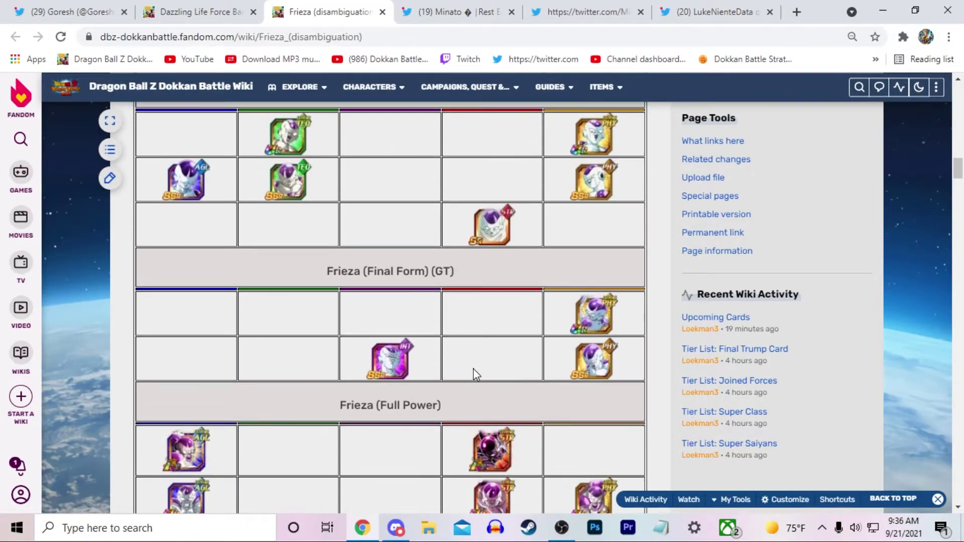
{"action": "scroll", "coordinate": [501, 329], "scroll_direction": "up", "scroll_amount": 3}
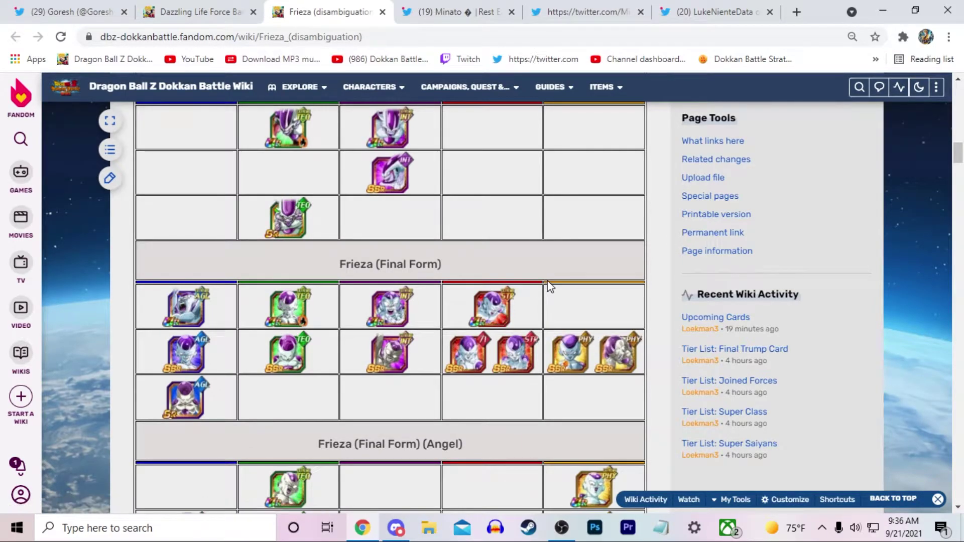
{"action": "scroll", "coordinate": [549, 286], "scroll_direction": "up", "scroll_amount": 3}
{"action": "scroll", "coordinate": [549, 285], "scroll_direction": "up", "scroll_amount": 3}
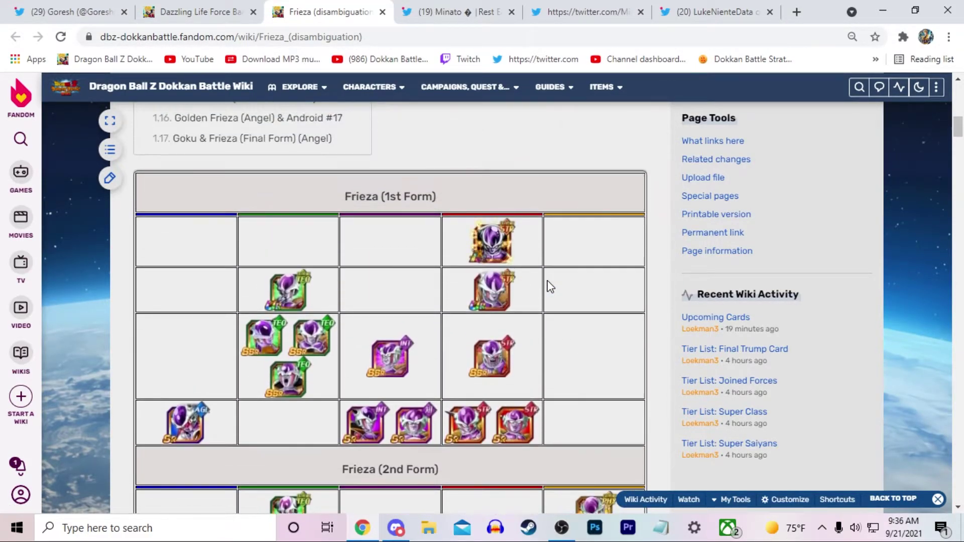
{"action": "scroll", "coordinate": [509, 341], "scroll_direction": "down", "scroll_amount": 3}
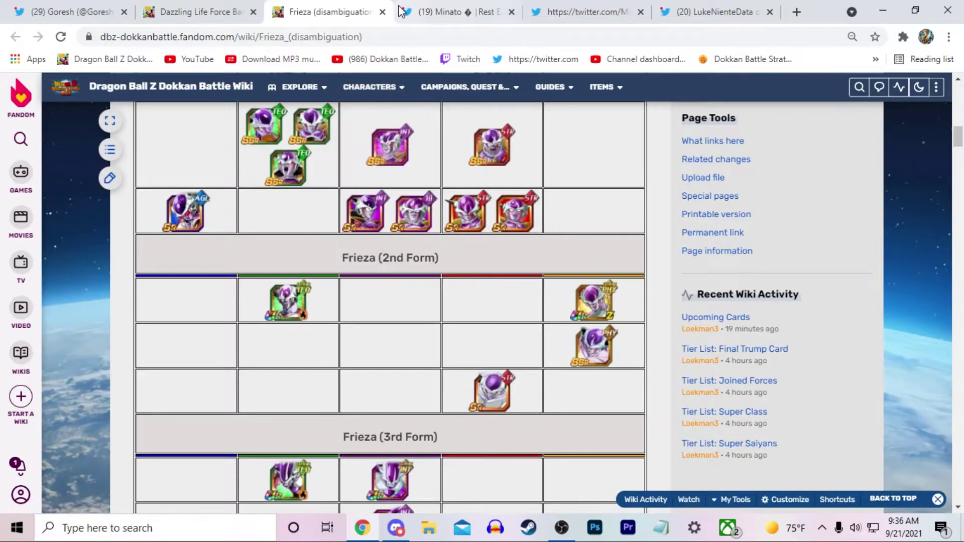
{"action": "left_click", "coordinate": [381, 12]}
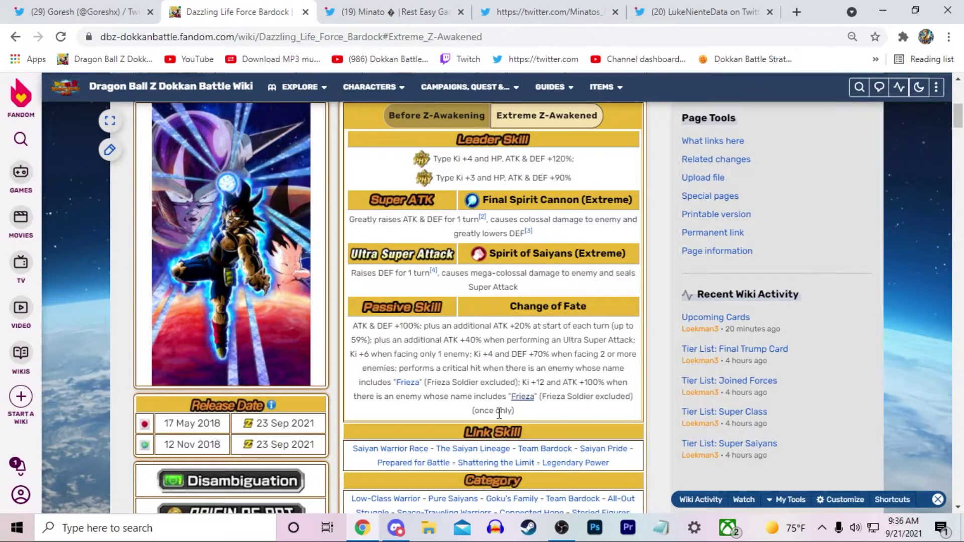
{"action": "left_click_drag", "start_coordinate": [525, 419], "coordinate": [522, 382]}
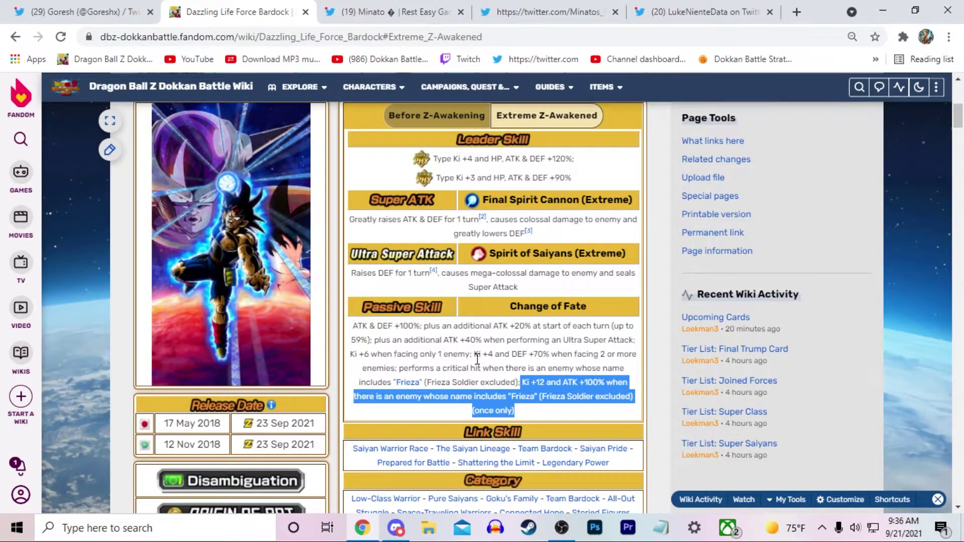
{"action": "mouse_move", "coordinate": [474, 354]}
{"action": "left_mouse_down"}
{"action": "mouse_move", "coordinate": [532, 354]}
{"action": "mouse_move", "coordinate": [539, 383]}
{"action": "left_mouse_up"}
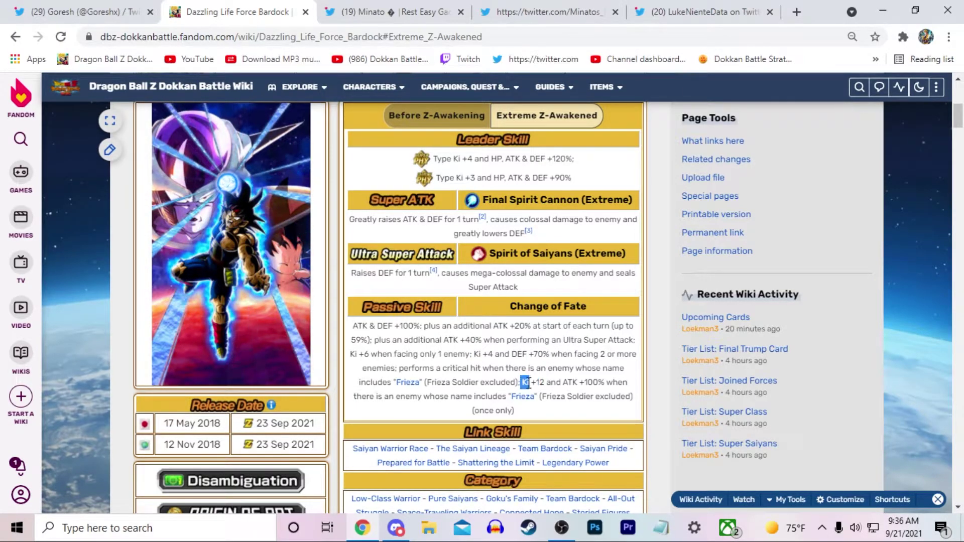
{"action": "left_click", "coordinate": [549, 381]}
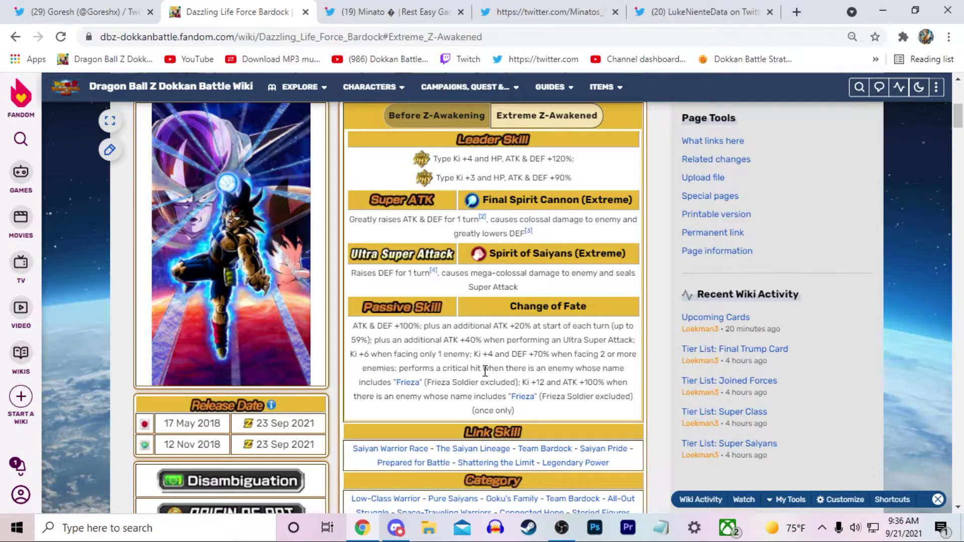
{"action": "left_click_drag", "start_coordinate": [474, 357], "coordinate": [519, 359]}
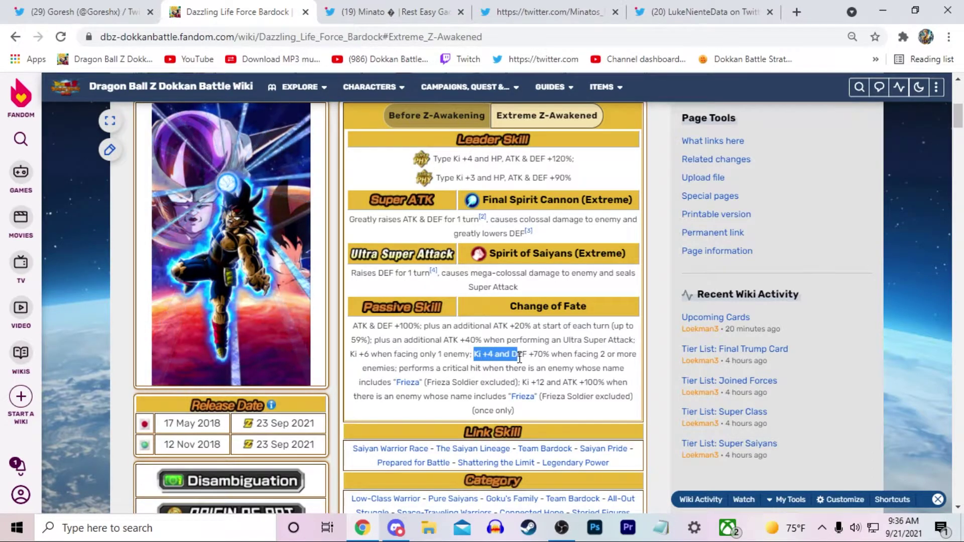
{"action": "left_click", "coordinate": [553, 372]}
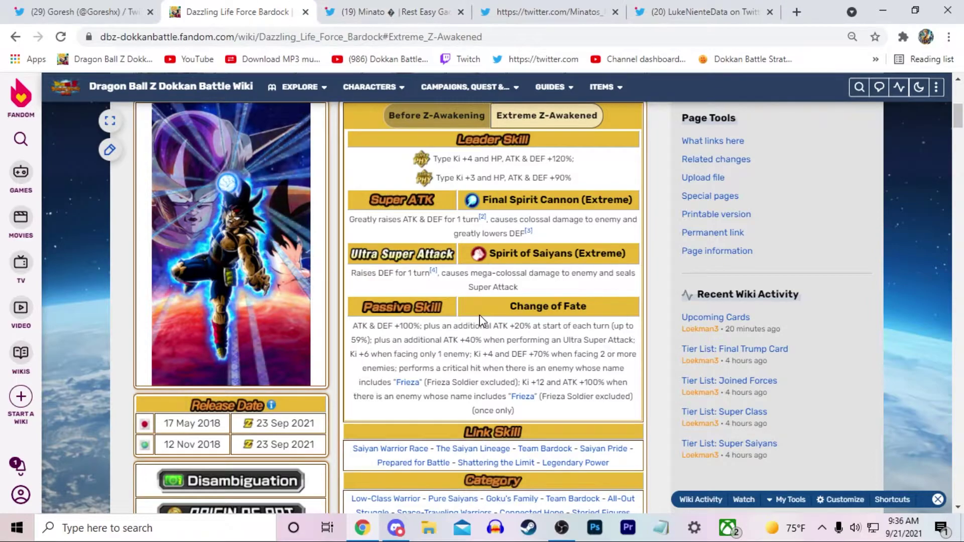
{"action": "scroll", "coordinate": [554, 370], "scroll_direction": "up", "scroll_amount": 1}
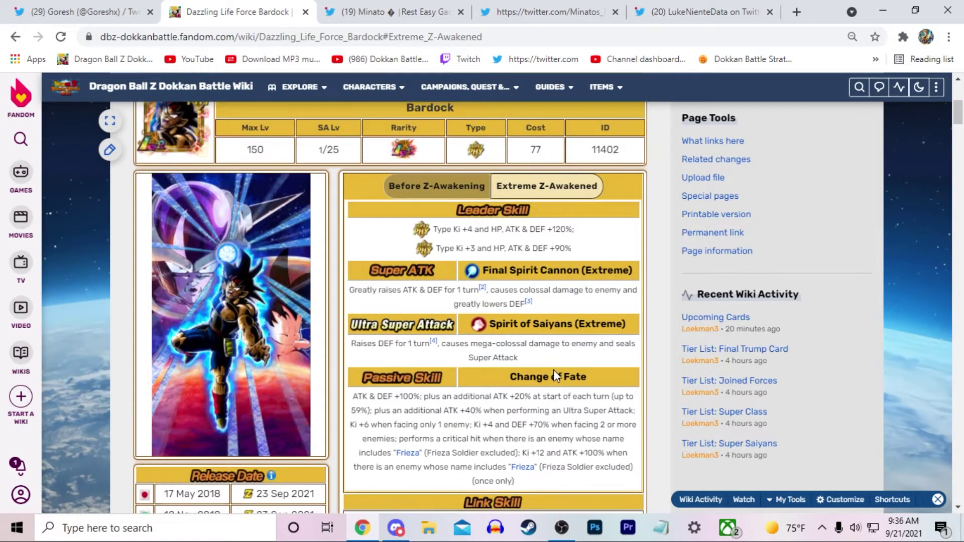
{"action": "scroll", "coordinate": [554, 370], "scroll_direction": "down", "scroll_amount": 1}
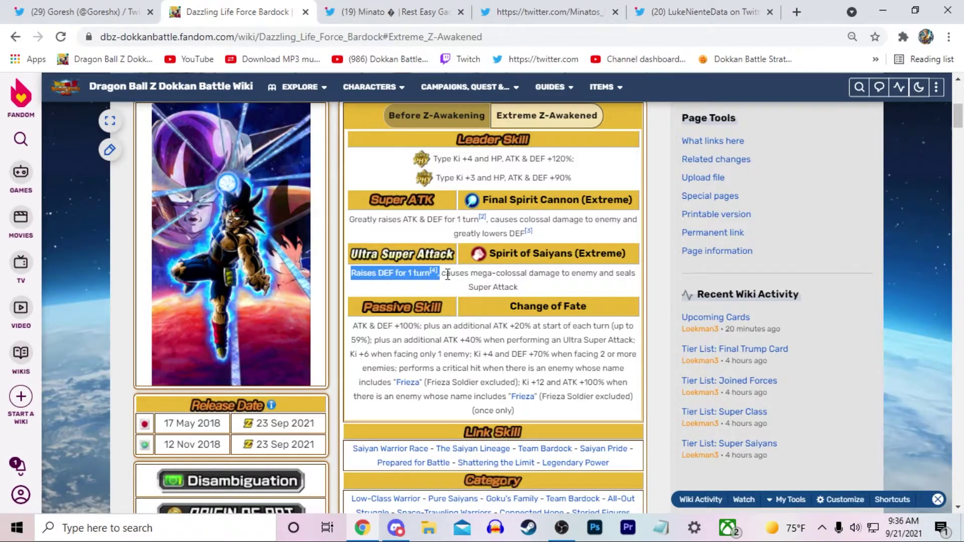
{"action": "left_click_drag", "start_coordinate": [447, 275], "coordinate": [558, 291]}
{"action": "left_click", "coordinate": [558, 291]}
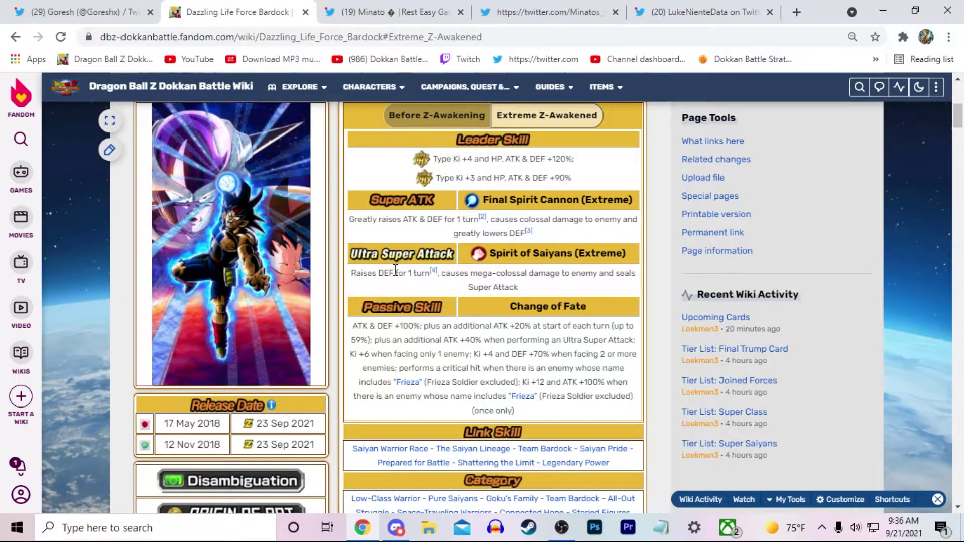
{"action": "mouse_move", "coordinate": [411, 221]}
{"action": "left_mouse_down"}
{"action": "mouse_move", "coordinate": [617, 220]}
{"action": "mouse_move", "coordinate": [534, 234]}
{"action": "left_mouse_up"}
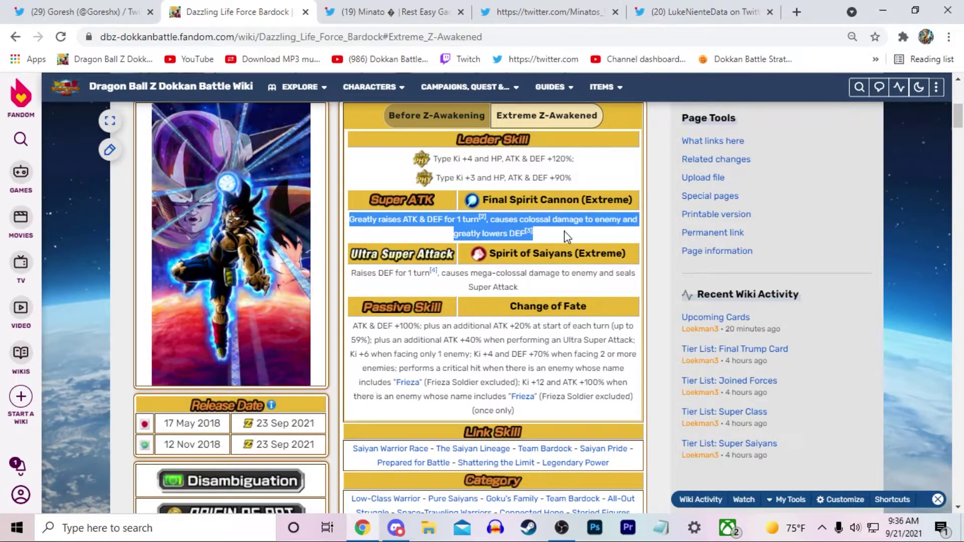
{"action": "left_click", "coordinate": [563, 235]}
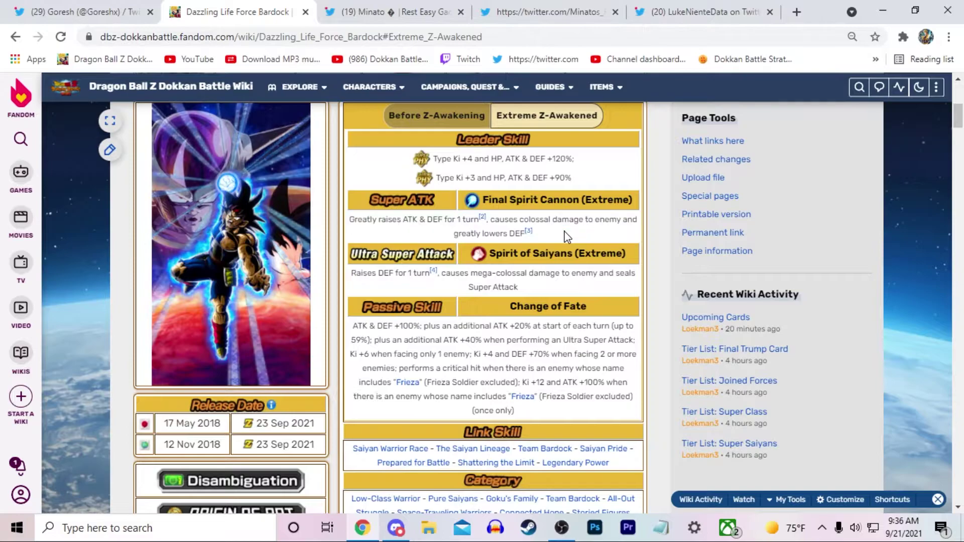
{"action": "left_click", "coordinate": [476, 236]}
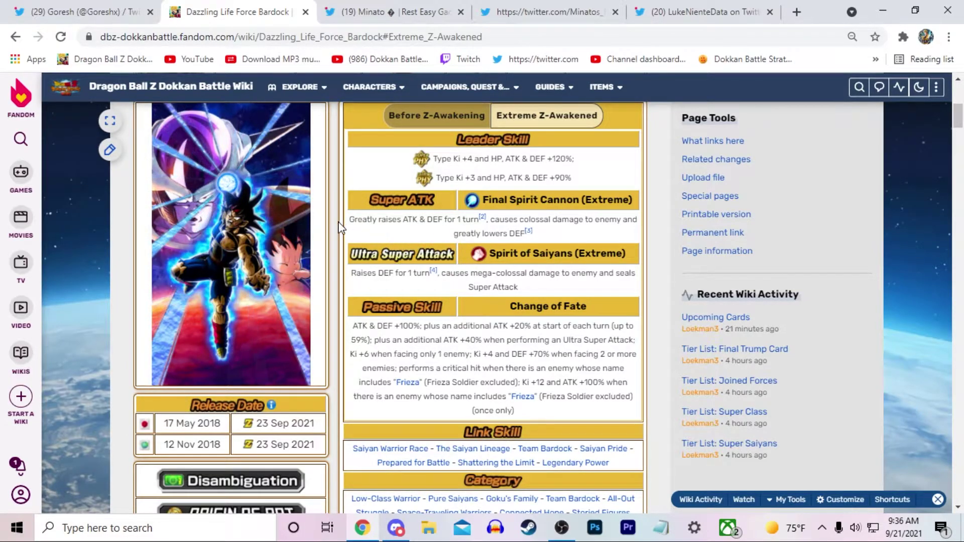
{"action": "left_click_drag", "start_coordinate": [351, 219], "coordinate": [478, 220]}
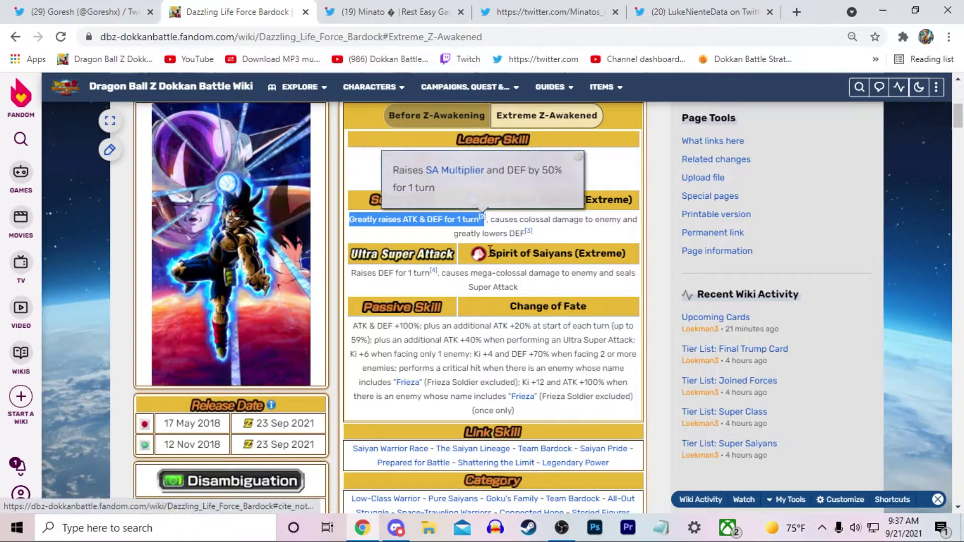
{"action": "left_click", "coordinate": [428, 289]}
{"action": "left_click_drag", "start_coordinate": [396, 274], "coordinate": [430, 275]}
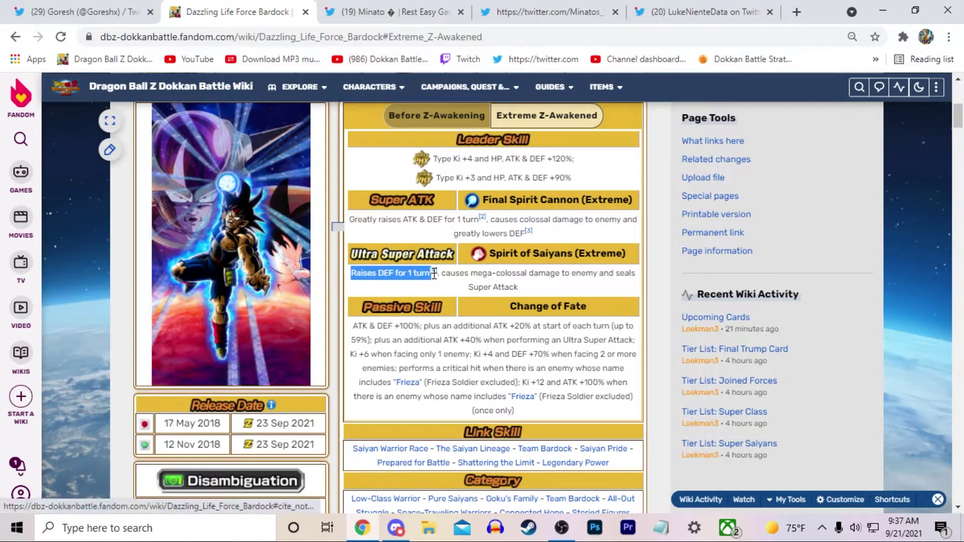
{"action": "left_click_drag", "start_coordinate": [345, 143], "coordinate": [455, 234]}
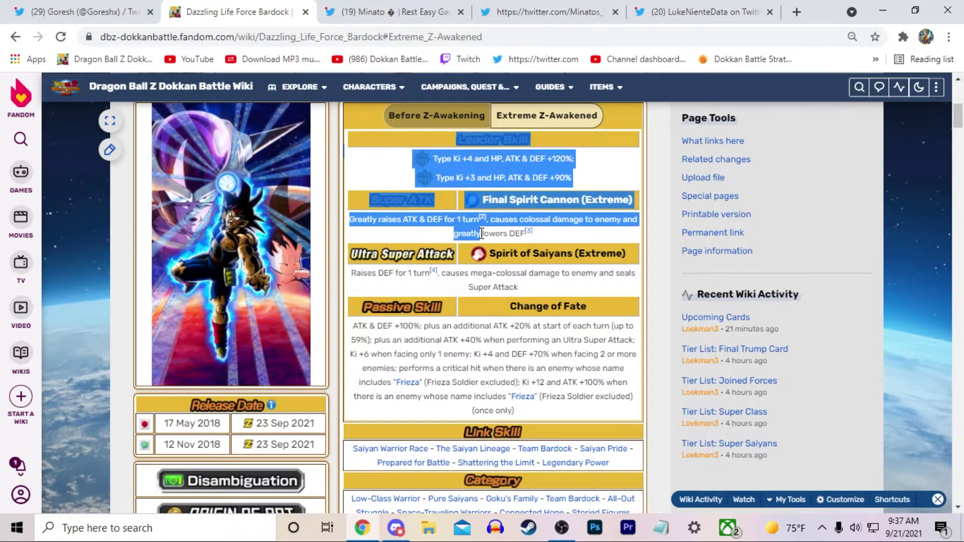
{"action": "left_click", "coordinate": [466, 224]}
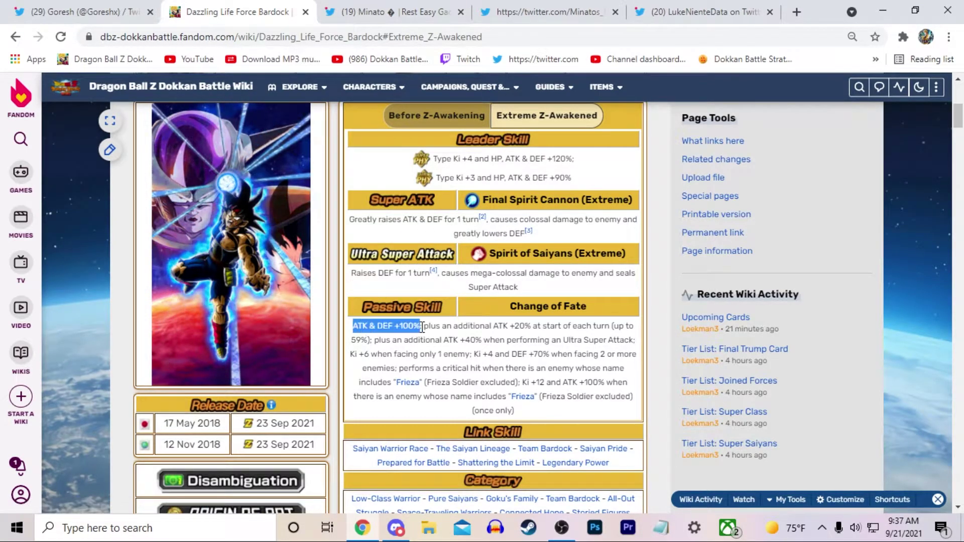
{"action": "left_click_drag", "start_coordinate": [499, 354], "coordinate": [591, 354]}
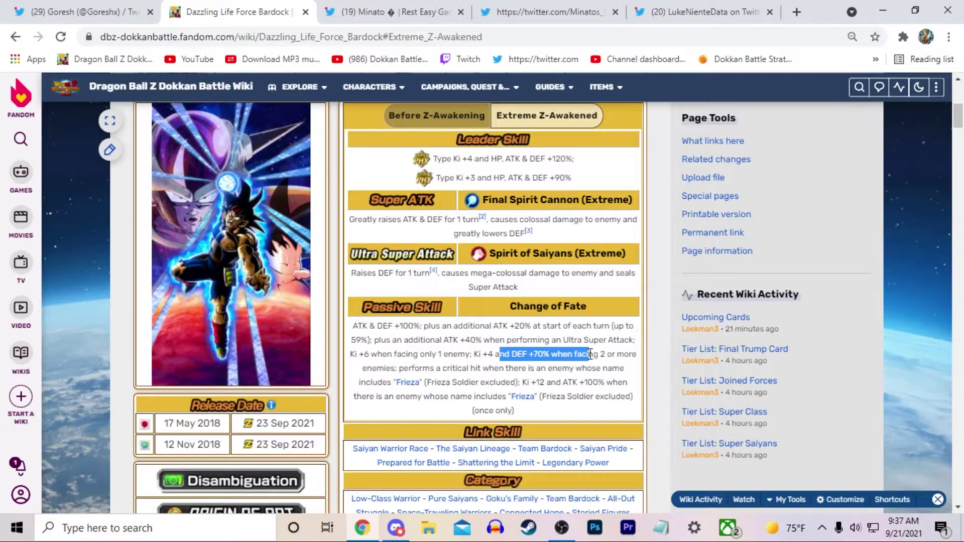
{"action": "left_click", "coordinate": [520, 372]}
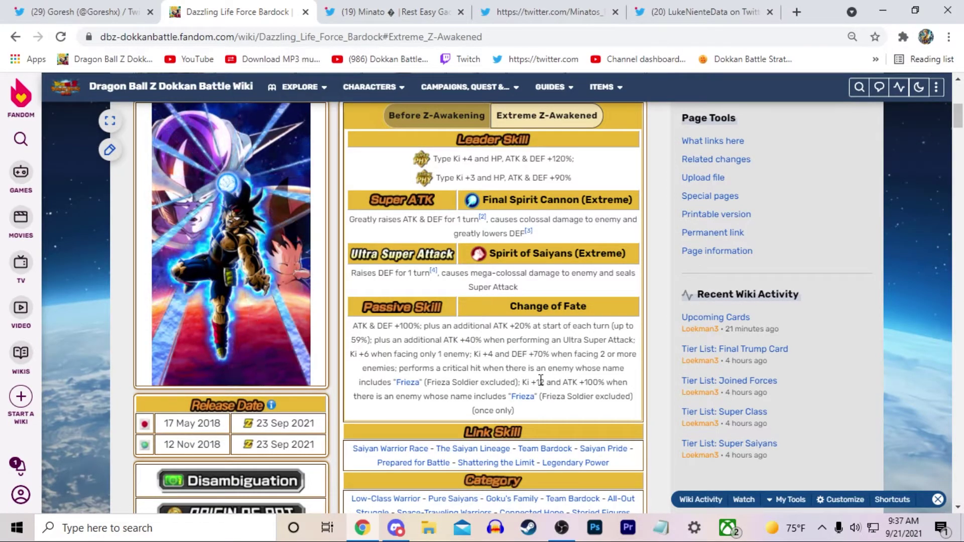
{"action": "scroll", "coordinate": [541, 382], "scroll_direction": "down", "scroll_amount": 3}
{"action": "scroll", "coordinate": [551, 376], "scroll_direction": "up", "scroll_amount": 2}
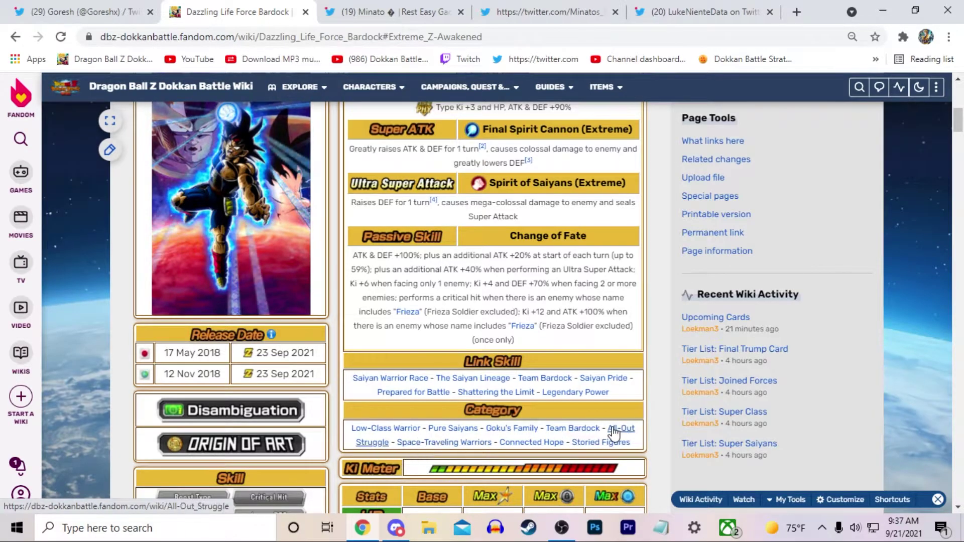
{"action": "scroll", "coordinate": [572, 429], "scroll_direction": "down", "scroll_amount": 1}
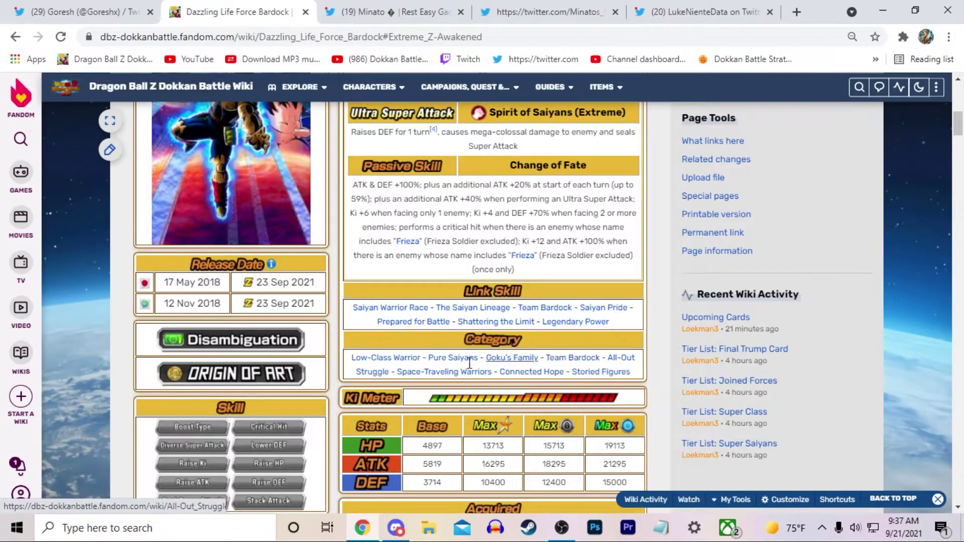
{"action": "scroll", "coordinate": [522, 410], "scroll_direction": "up", "scroll_amount": 1}
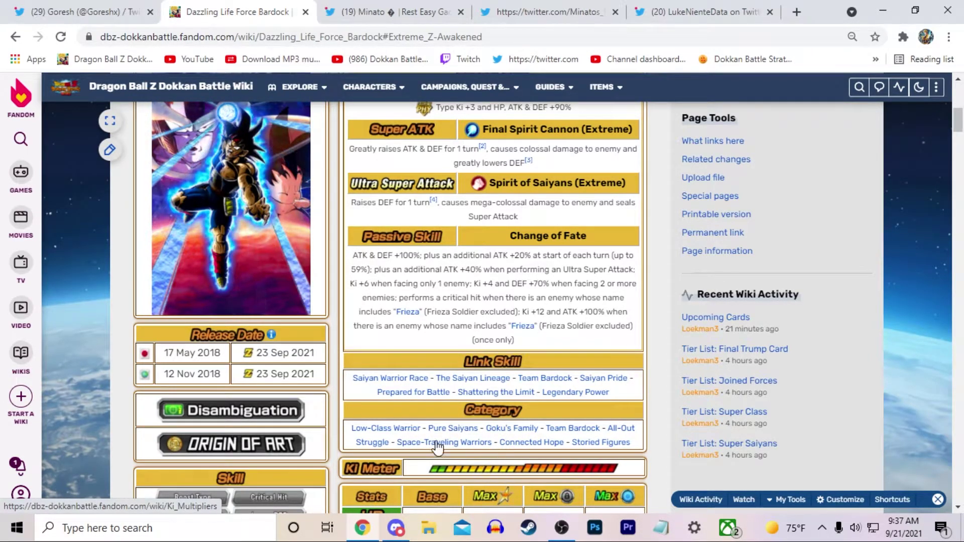
{"action": "mouse_move", "coordinate": [602, 379]}
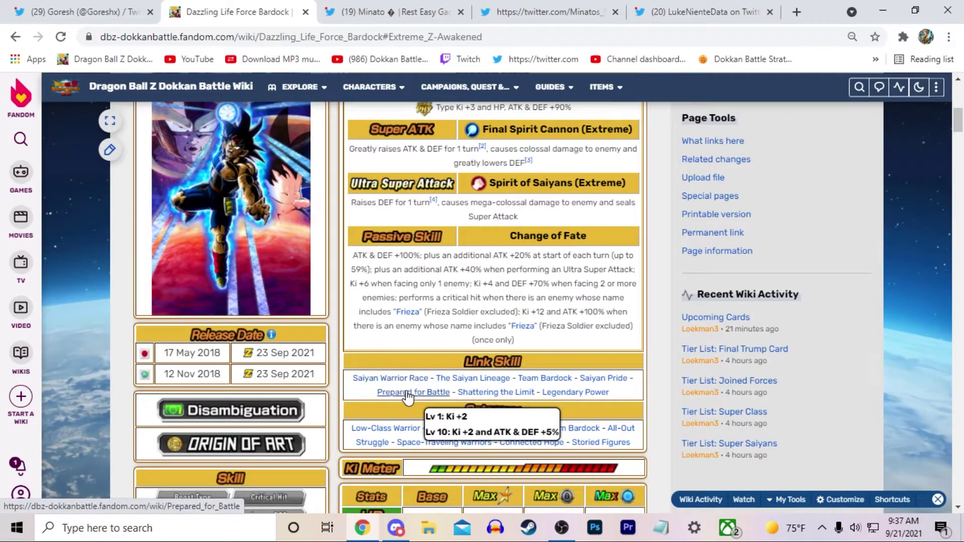
Open the Saiyan Pride link skill in a new tab, check Saiyan Pride Vegeta/Goku, then close it.
{"action": "middle_click", "coordinate": [602, 384]}
{"action": "key", "text": "ctrl+Tab"}
{"action": "scroll", "coordinate": [357, 394], "scroll_direction": "down", "scroll_amount": 5}
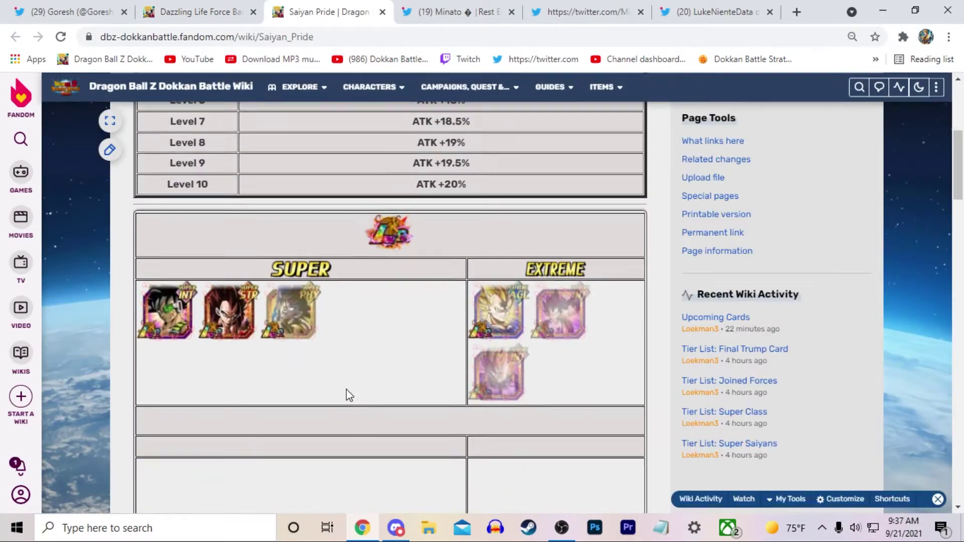
{"action": "scroll", "coordinate": [346, 388], "scroll_direction": "down", "scroll_amount": 2}
{"action": "scroll", "coordinate": [346, 389], "scroll_direction": "down", "scroll_amount": 3}
{"action": "scroll", "coordinate": [489, 299], "scroll_direction": "down", "scroll_amount": 2}
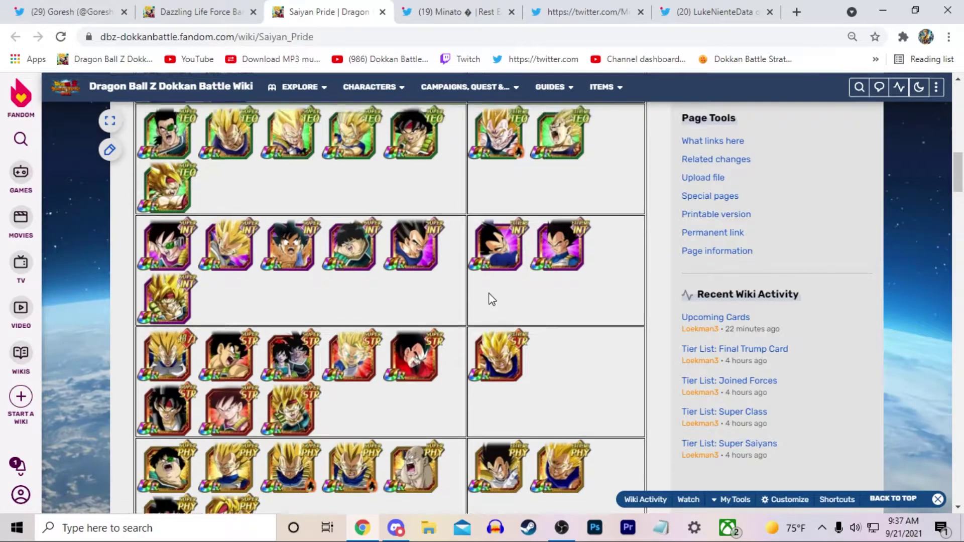
{"action": "scroll", "coordinate": [489, 299], "scroll_direction": "up", "scroll_amount": 5}
{"action": "left_click", "coordinate": [542, 325]}
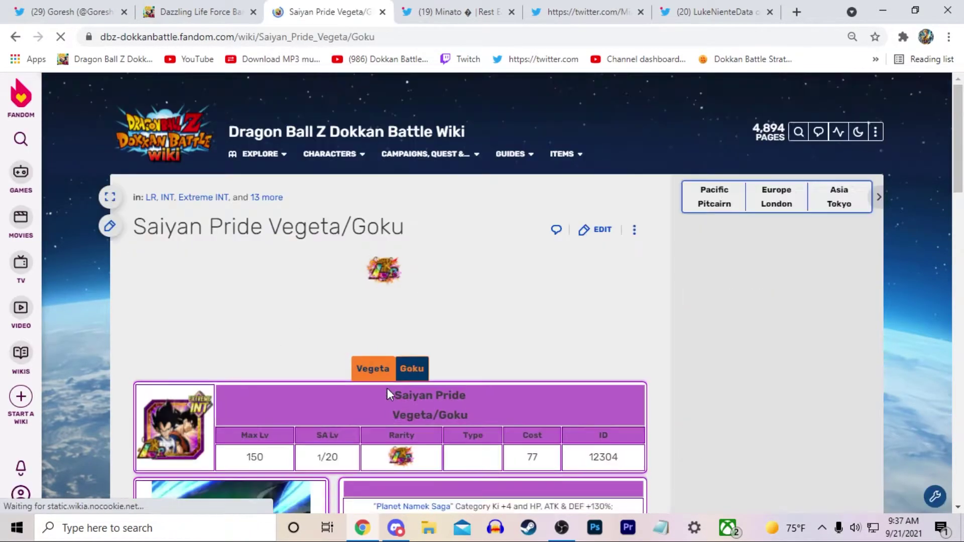
{"action": "scroll", "coordinate": [387, 388], "scroll_direction": "down", "scroll_amount": 3}
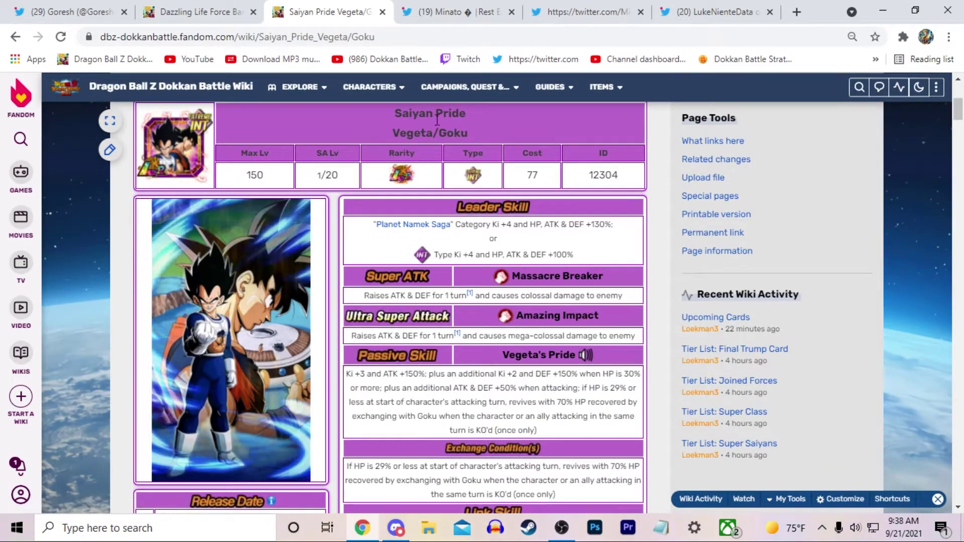
{"action": "left_click", "coordinate": [381, 13]}
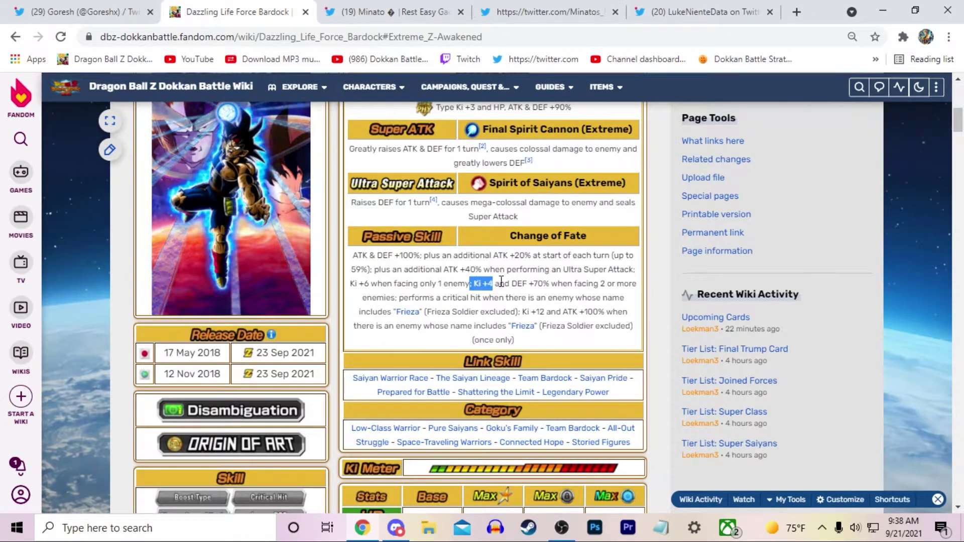
Highlight the passive's Ki +4 clause and the Ultra Super Attack's sealing effect, then view the DEF tweet.
{"action": "left_click_drag", "start_coordinate": [501, 283], "coordinate": [619, 284]}
{"action": "left_click", "coordinate": [604, 295]}
{"action": "scroll", "coordinate": [571, 345], "scroll_direction": "up", "scroll_amount": 1}
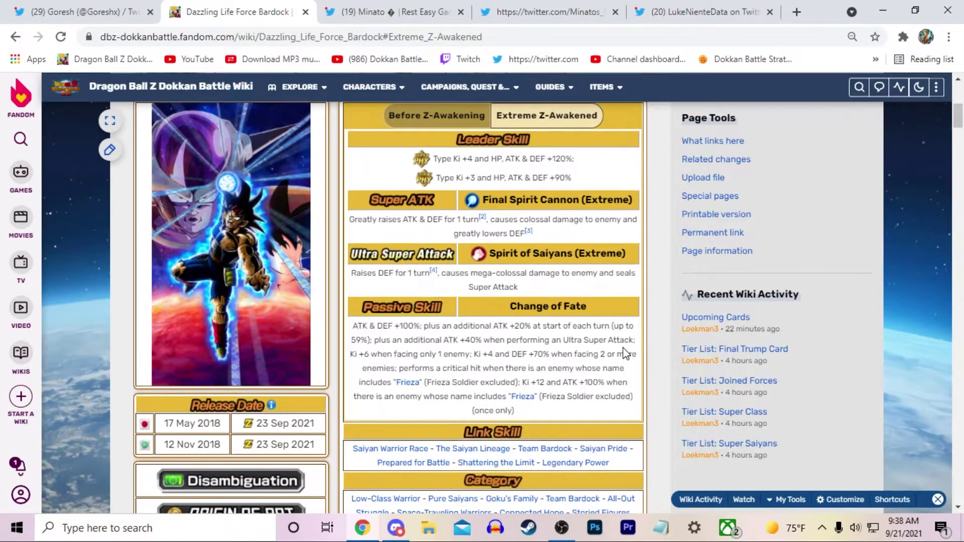
{"action": "left_click_drag", "start_coordinate": [525, 284], "coordinate": [529, 273]}
{"action": "left_click", "coordinate": [527, 275]}
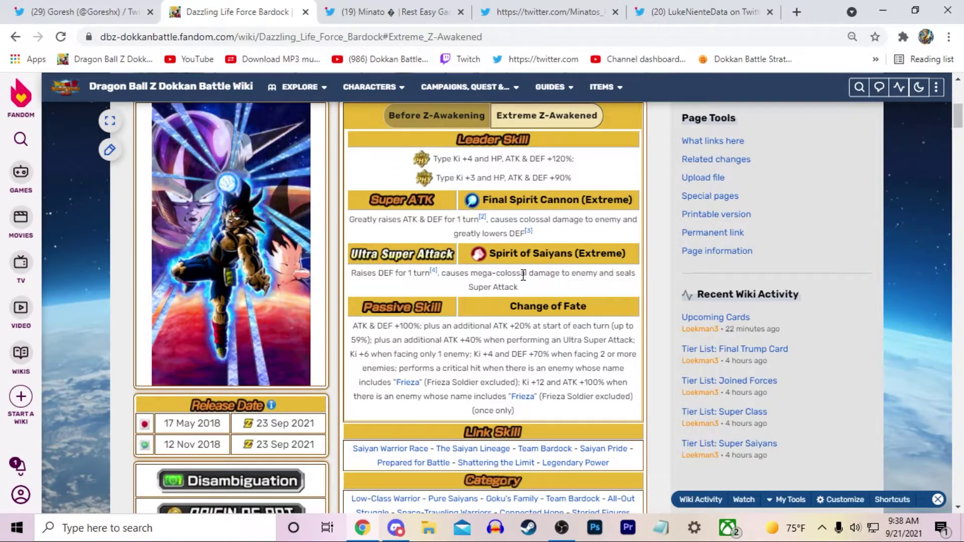
{"action": "left_click", "coordinate": [407, 11]}
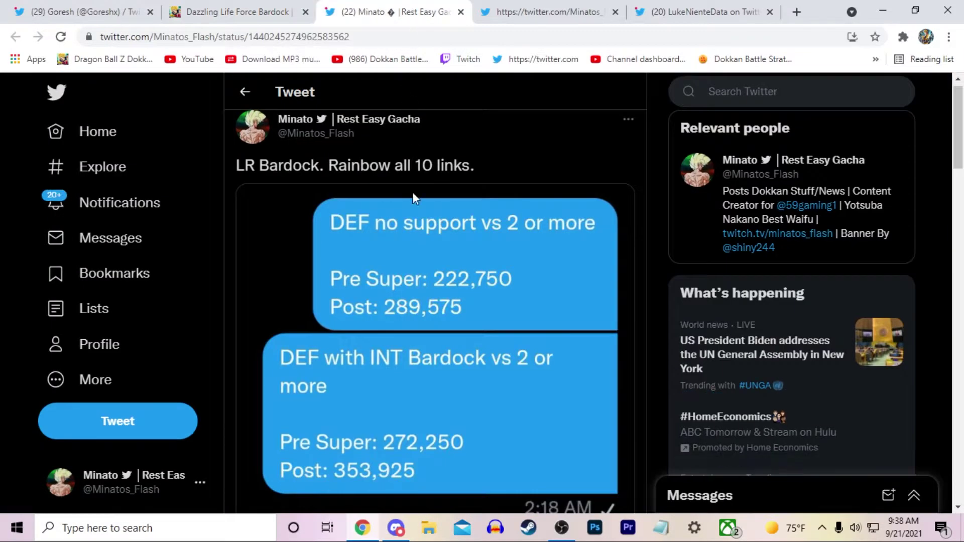
View Minato's DEF-calculation image enlarged, then close it.
{"action": "left_click", "coordinate": [438, 279]}
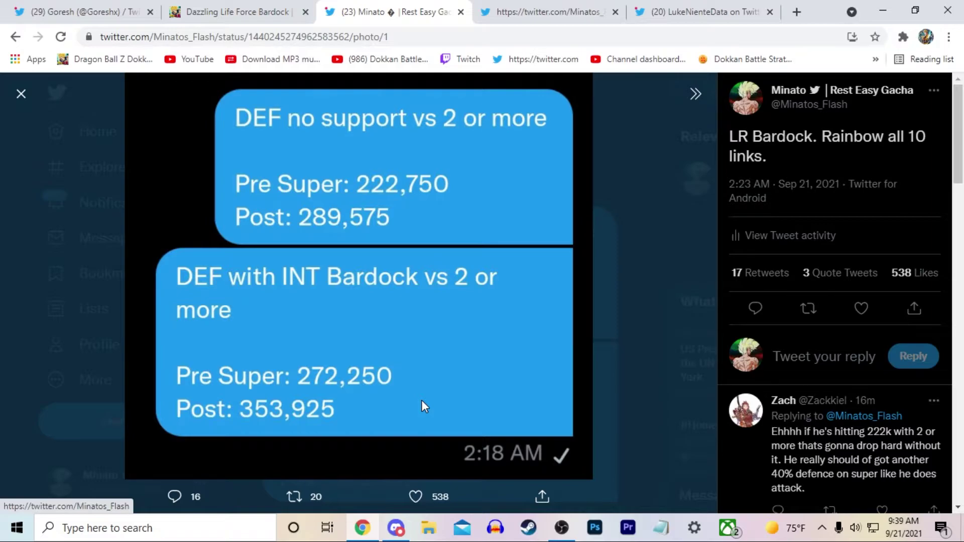
{"action": "left_click", "coordinate": [624, 333]}
{"action": "scroll", "coordinate": [413, 345], "scroll_direction": "down", "scroll_amount": 1}
{"action": "scroll", "coordinate": [474, 412], "scroll_direction": "down", "scroll_amount": 3}
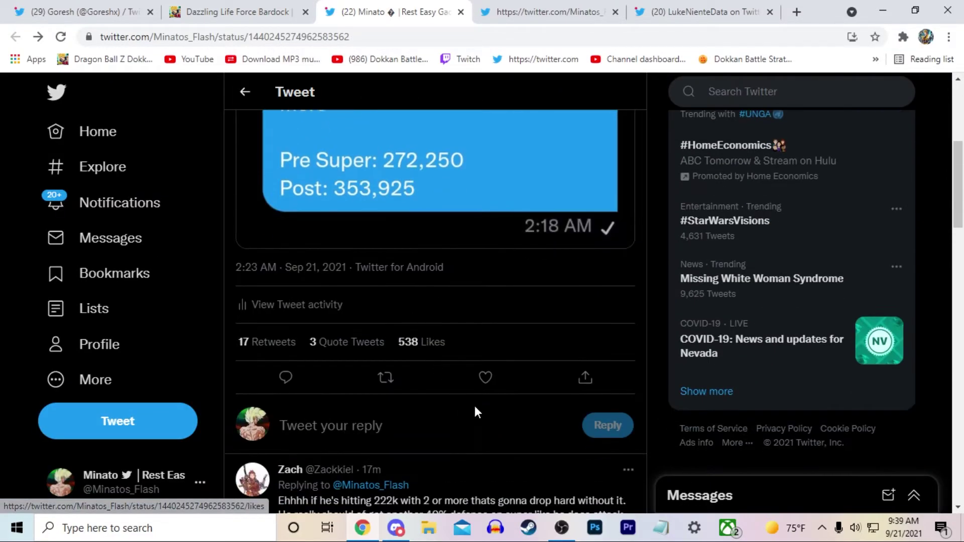
{"action": "scroll", "coordinate": [475, 412], "scroll_direction": "up", "scroll_amount": 4}
Go to the damage-numbers tweet and enlarge its damage calculations image.
{"action": "left_click", "coordinate": [527, 13]}
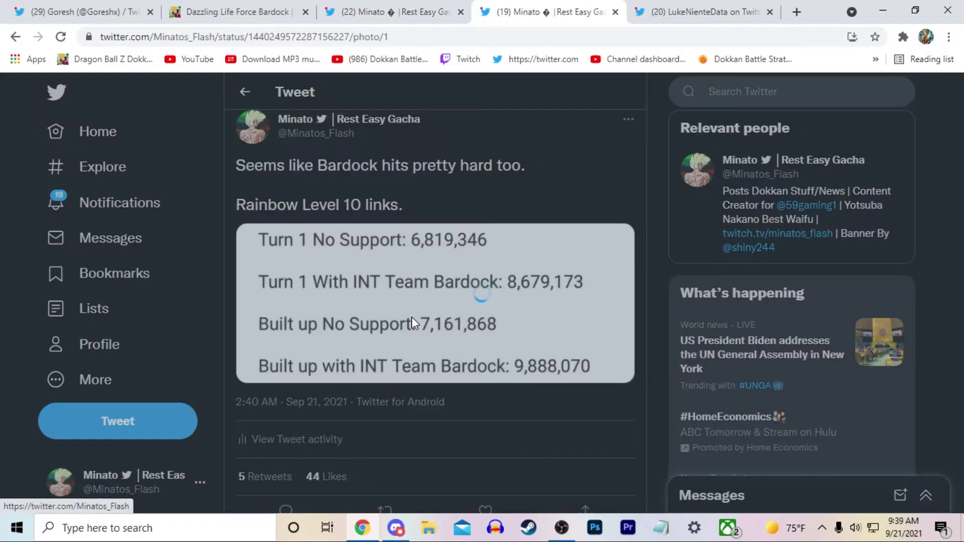
{"action": "left_click", "coordinate": [408, 331]}
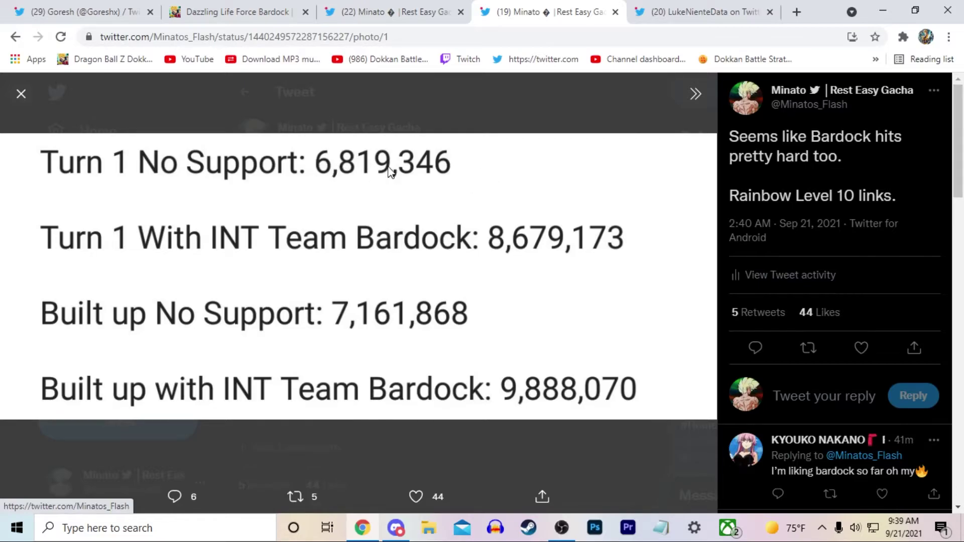
Return to Bardock's wiki page and highlight part of the Extreme Z-Awakened skill text.
{"action": "left_click", "coordinate": [294, 9]}
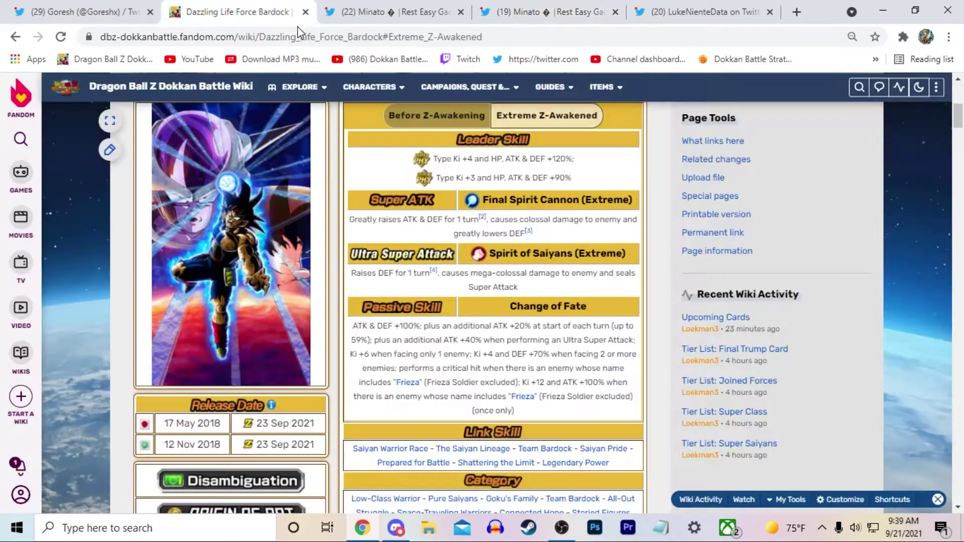
{"action": "scroll", "coordinate": [397, 387], "scroll_direction": "down", "scroll_amount": 1}
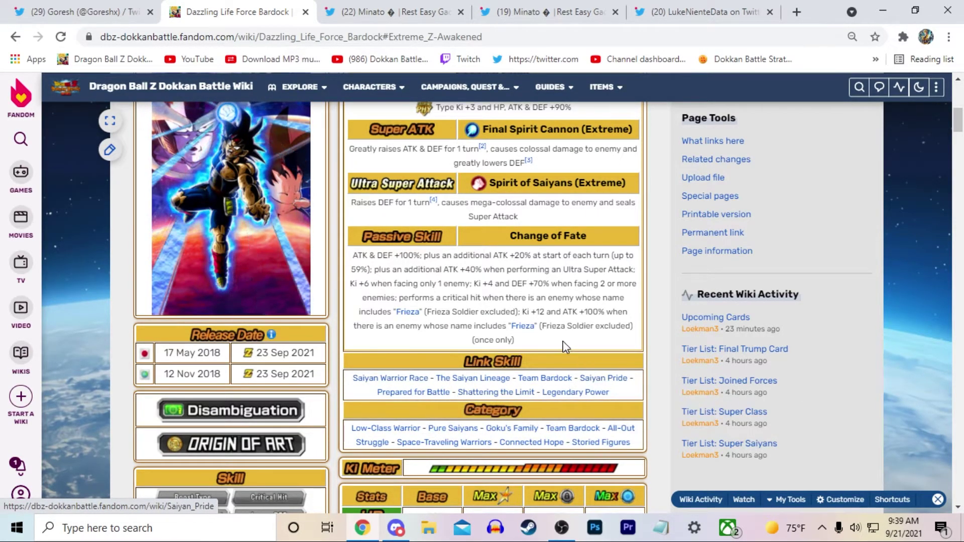
{"action": "scroll", "coordinate": [554, 327], "scroll_direction": "up", "scroll_amount": 1}
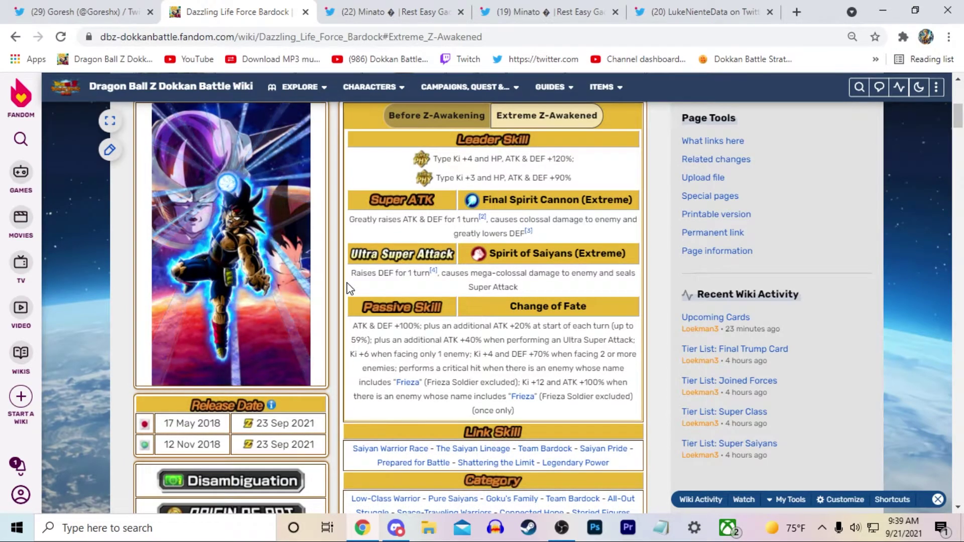
{"action": "left_click_drag", "start_coordinate": [349, 288], "coordinate": [500, 287]}
Clear the wiki highlight and flip through the DEF and damage-numbers tweets.
{"action": "left_click", "coordinate": [501, 286]}
{"action": "left_click", "coordinate": [374, 20]}
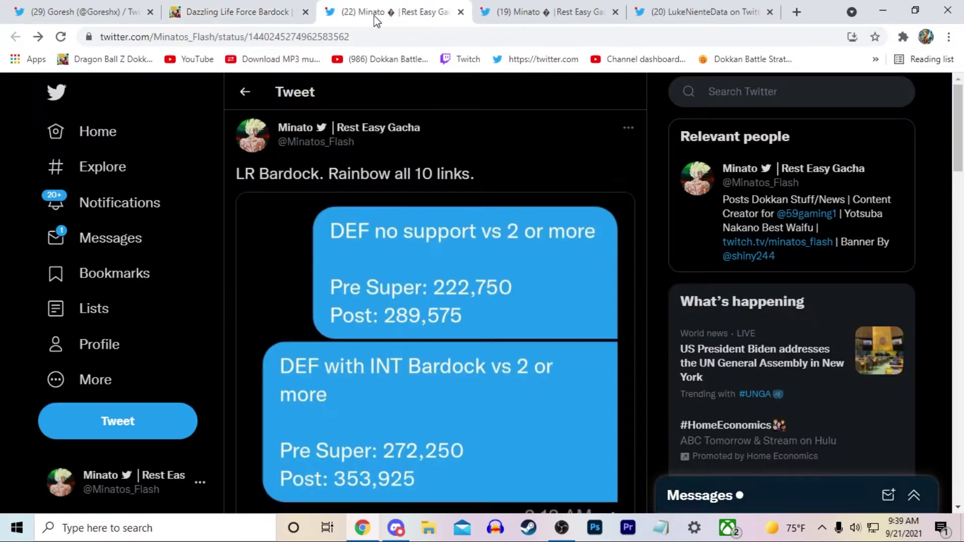
{"action": "key", "text": "ctrl+Tab"}
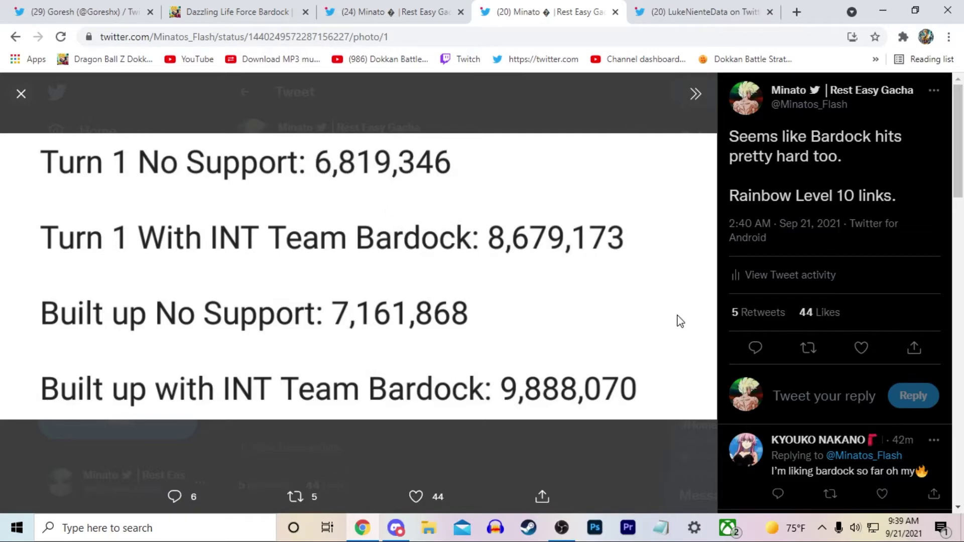
{"action": "scroll", "coordinate": [820, 314], "scroll_direction": "down", "scroll_amount": 2}
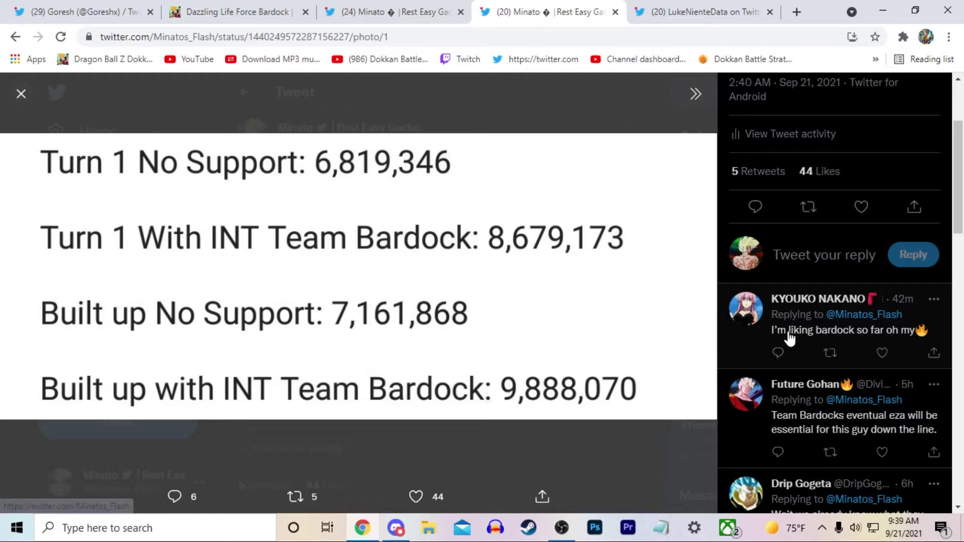
{"action": "scroll", "coordinate": [899, 344], "scroll_direction": "up", "scroll_amount": 2}
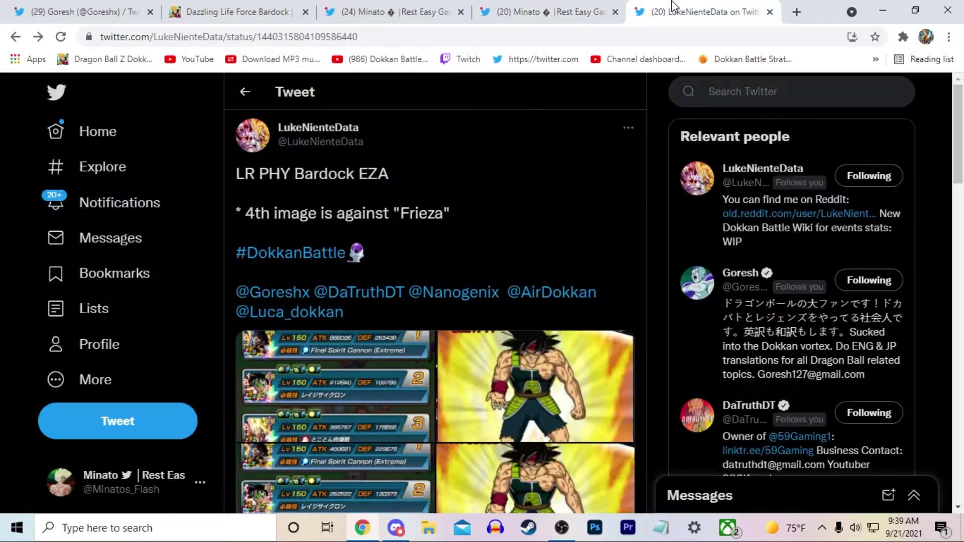
Browse and retweet the LR PHY Bardock EZA screenshots, ending on the damage-figures photo.
{"action": "left_click", "coordinate": [677, 12]}
{"action": "left_click", "coordinate": [486, 354]}
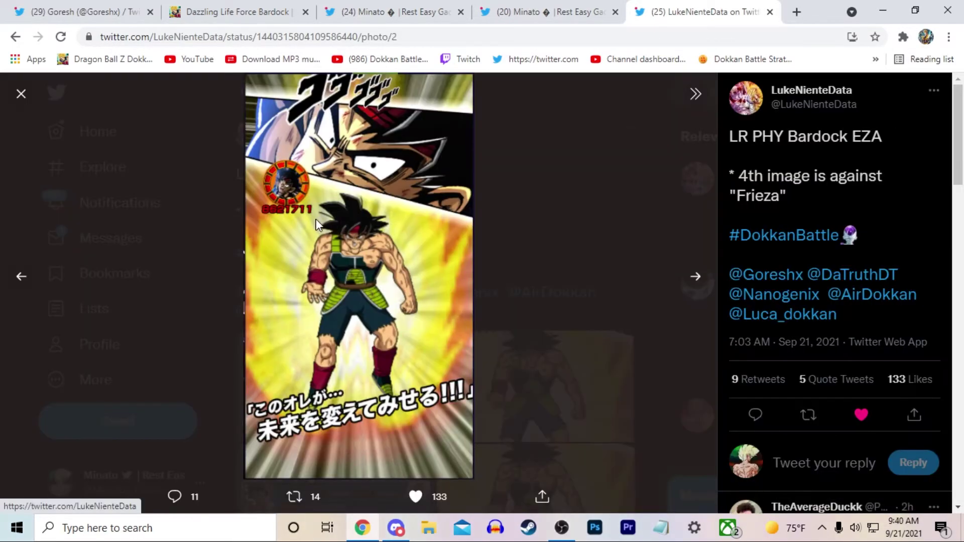
{"action": "left_click", "coordinate": [548, 10]}
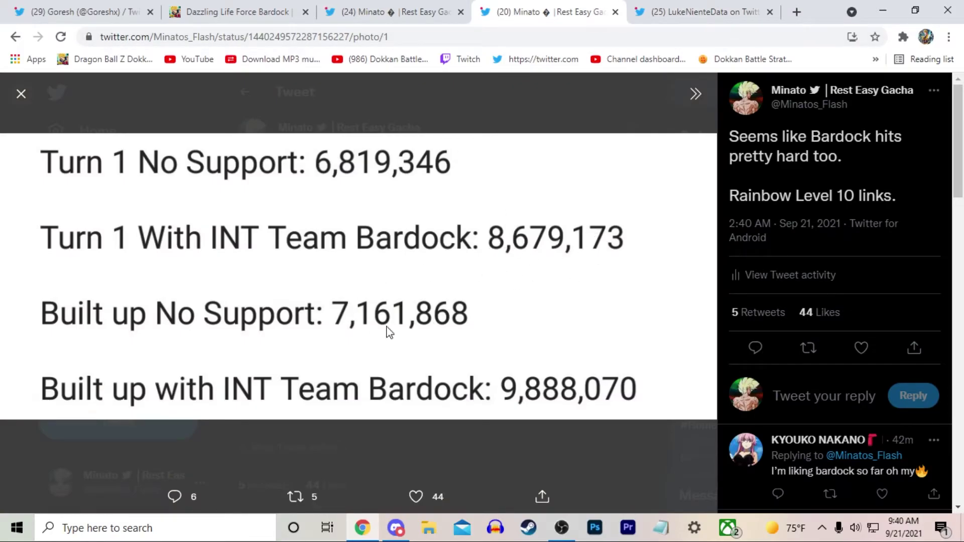
{"action": "left_click", "coordinate": [658, 22]}
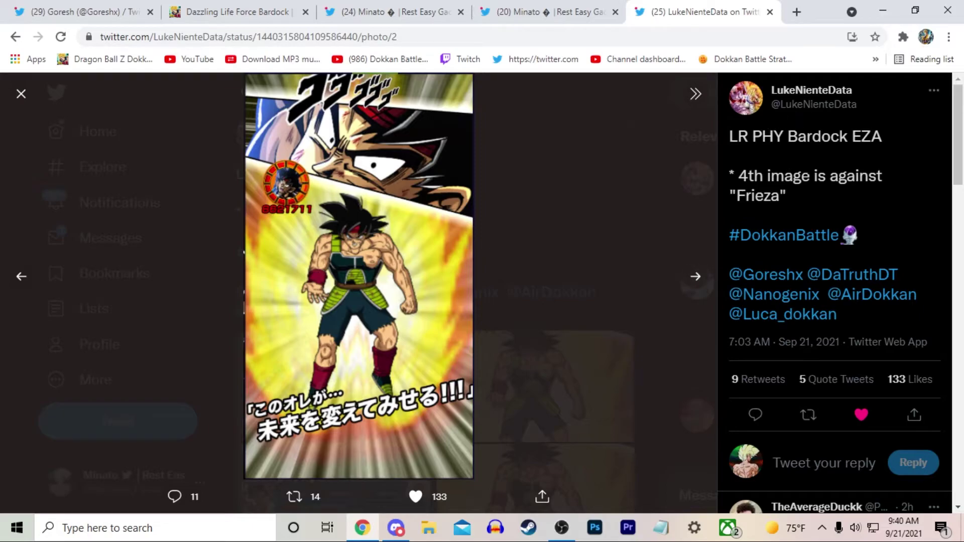
{"action": "left_click", "coordinate": [806, 416]}
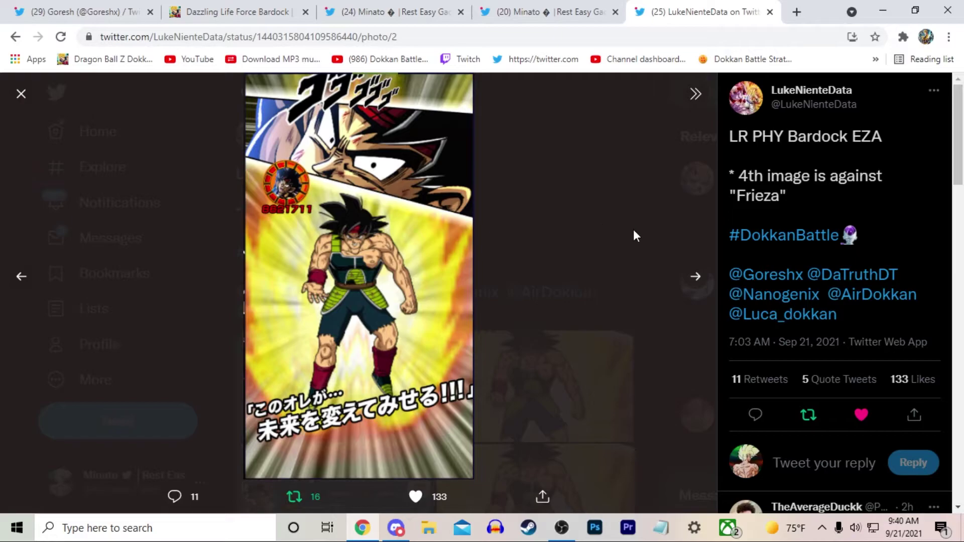
{"action": "left_click", "coordinate": [636, 246]}
{"action": "left_click", "coordinate": [393, 373]}
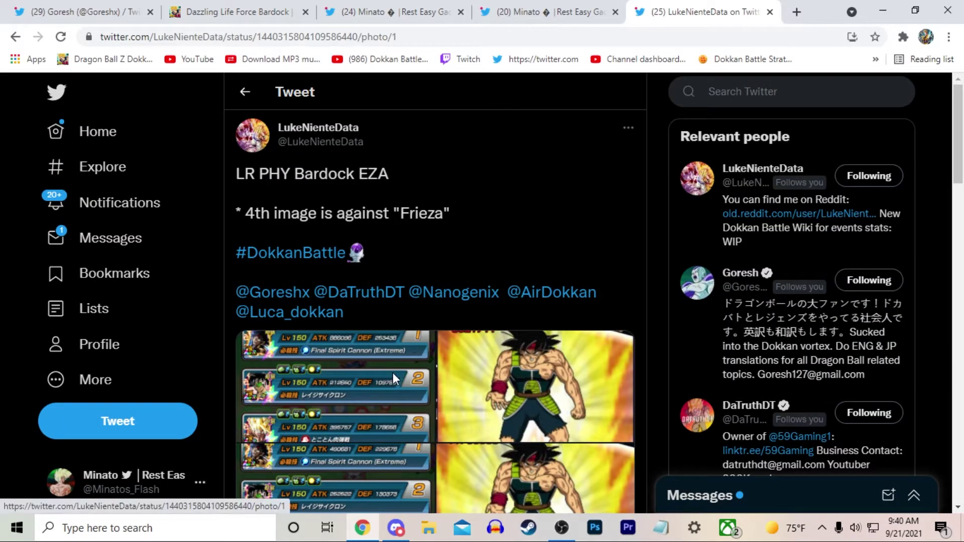
{"action": "left_click", "coordinate": [696, 279]}
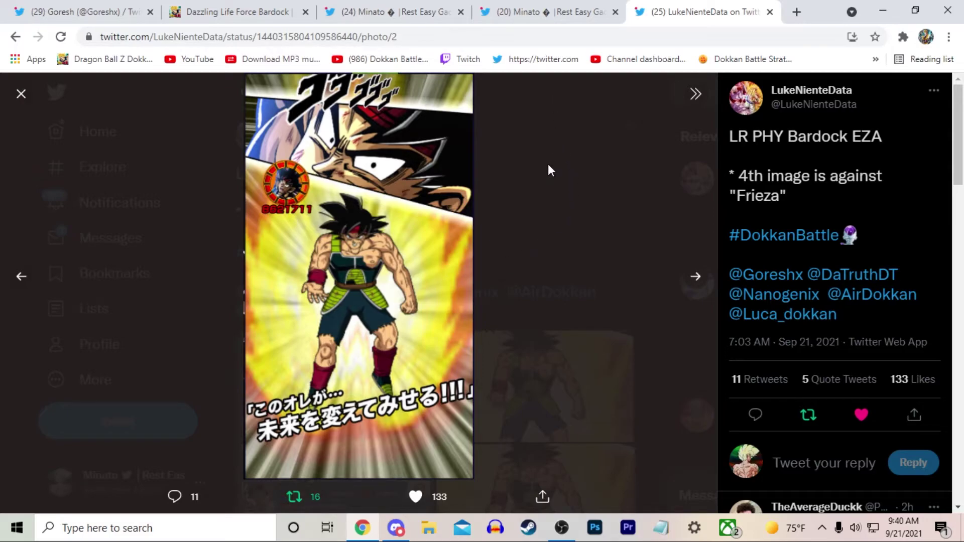
{"action": "left_click", "coordinate": [547, 10]}
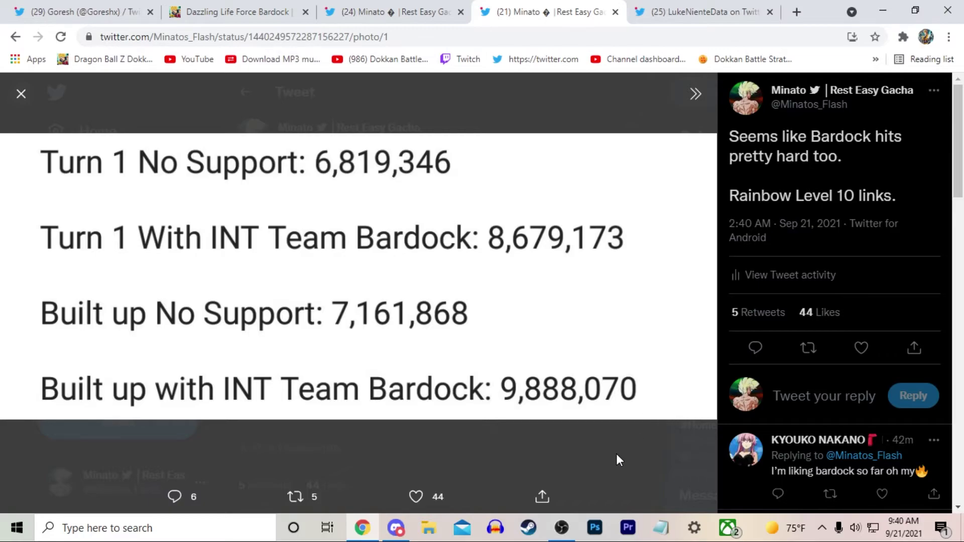
Highlight the passive's opening, critical-hit-vs-Frieza and Ki +12/ATK +100% clauses, then return to Twitter.
{"action": "key", "text": "ctrl+2"}
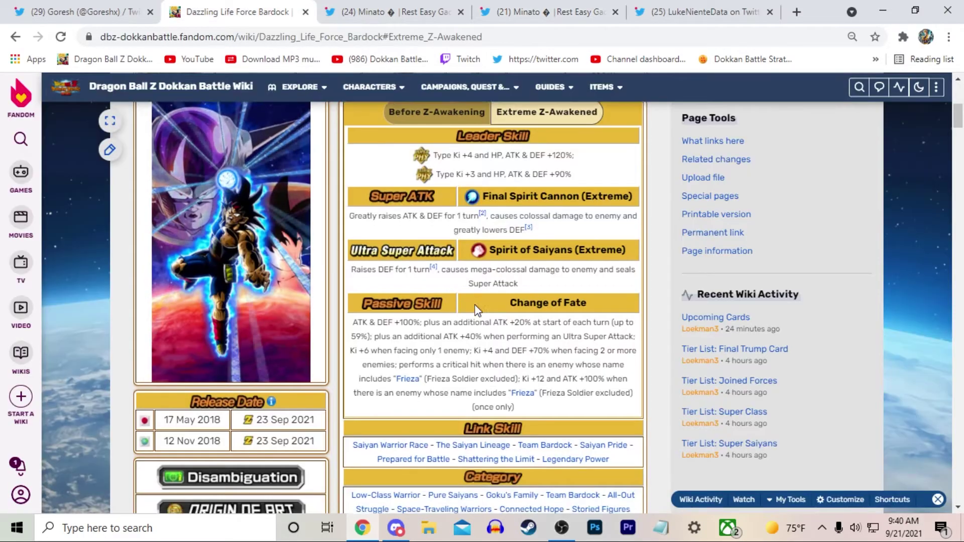
{"action": "scroll", "coordinate": [511, 324], "scroll_direction": "down", "scroll_amount": 1}
{"action": "left_click_drag", "start_coordinate": [548, 340], "coordinate": [521, 311]}
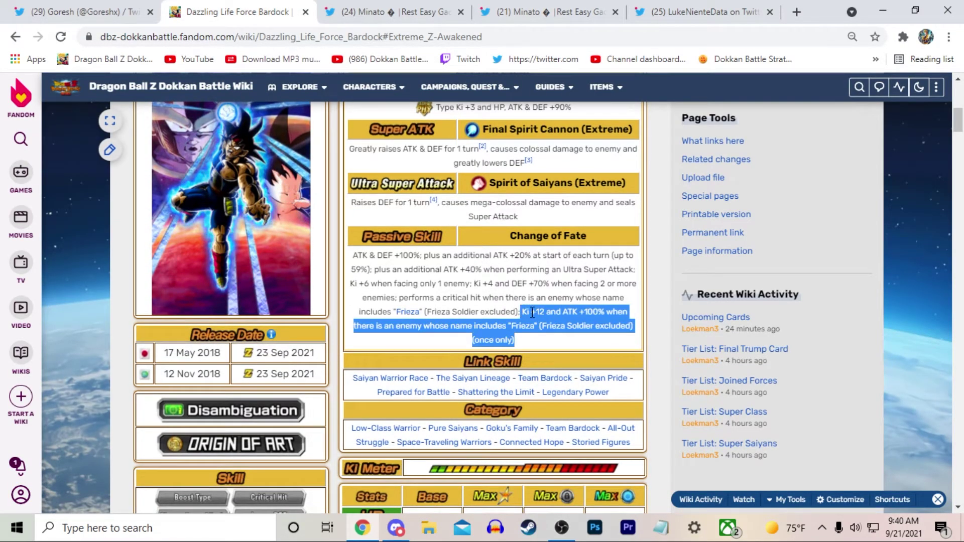
{"action": "left_click", "coordinate": [354, 276]}
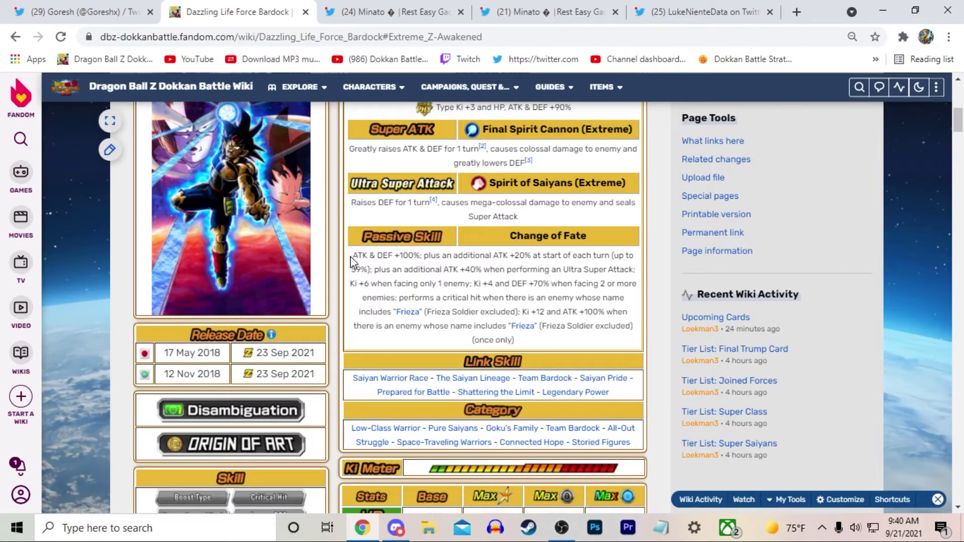
{"action": "mouse_move", "coordinate": [353, 255]}
{"action": "left_mouse_down"}
{"action": "mouse_move", "coordinate": [488, 287]}
{"action": "mouse_move", "coordinate": [394, 298]}
{"action": "left_mouse_up"}
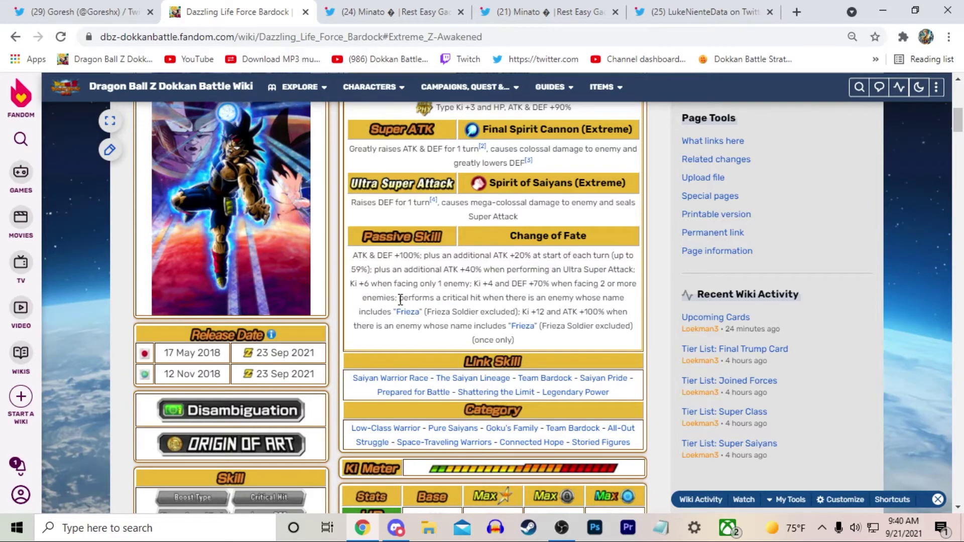
{"action": "left_click_drag", "start_coordinate": [399, 298], "coordinate": [524, 310]}
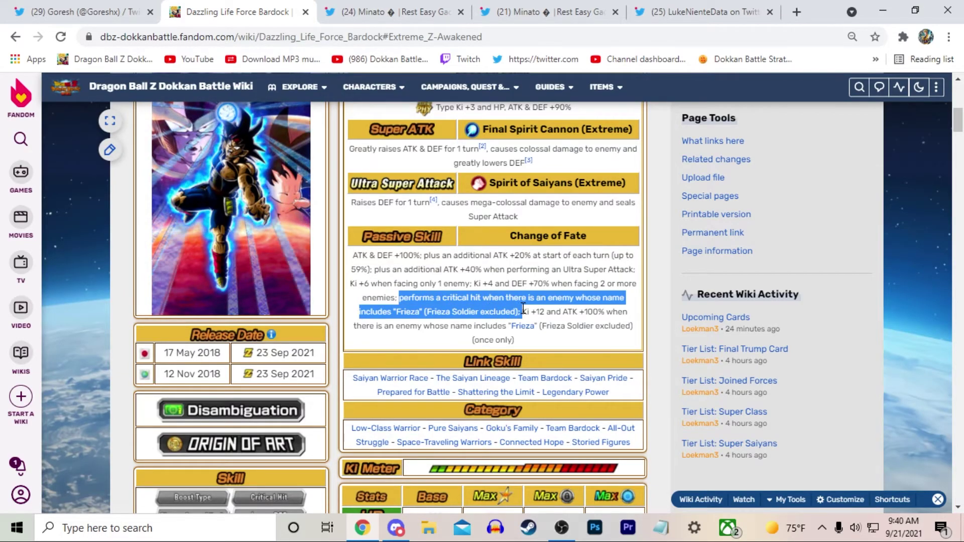
{"action": "left_click_drag", "start_coordinate": [523, 311], "coordinate": [539, 348]}
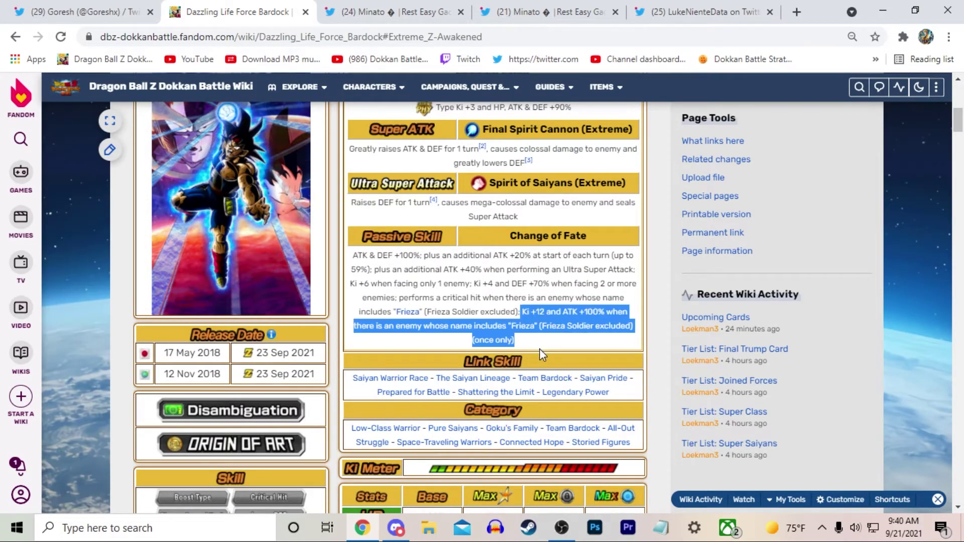
{"action": "left_click", "coordinate": [525, 9]}
Expand the thread's hidden replies and open the partner, all-links and damage-versus-Frieza replies.
{"action": "left_click", "coordinate": [597, 454]}
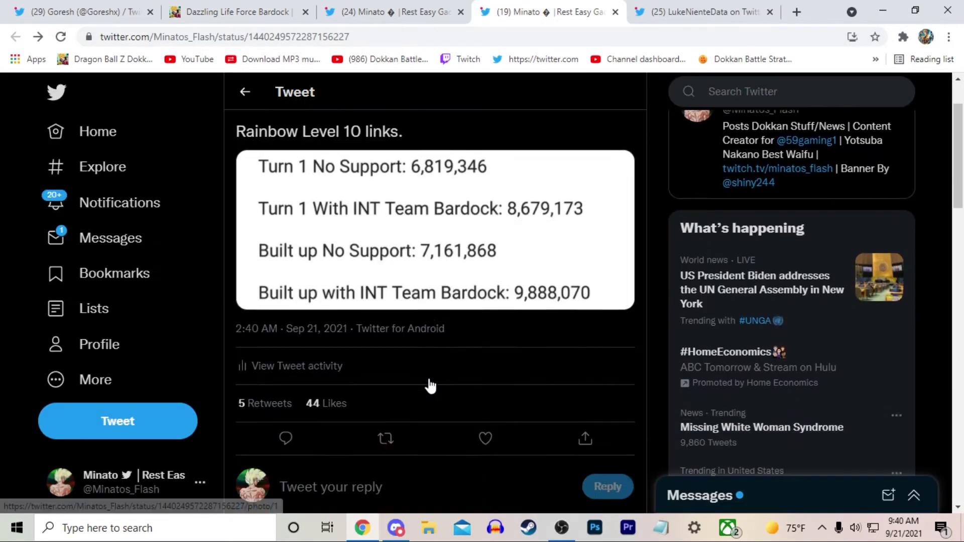
{"action": "scroll", "coordinate": [452, 387], "scroll_direction": "down", "scroll_amount": 5}
{"action": "scroll", "coordinate": [482, 376], "scroll_direction": "down", "scroll_amount": 2}
{"action": "scroll", "coordinate": [475, 359], "scroll_direction": "down", "scroll_amount": 2}
{"action": "scroll", "coordinate": [477, 359], "scroll_direction": "down", "scroll_amount": 1}
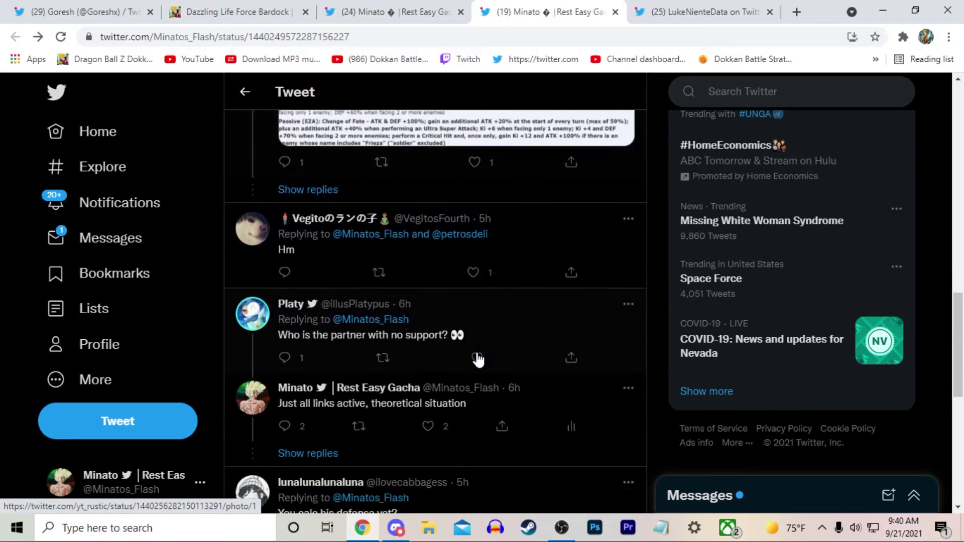
{"action": "scroll", "coordinate": [452, 317], "scroll_direction": "down", "scroll_amount": 3}
{"action": "left_click", "coordinate": [432, 276]}
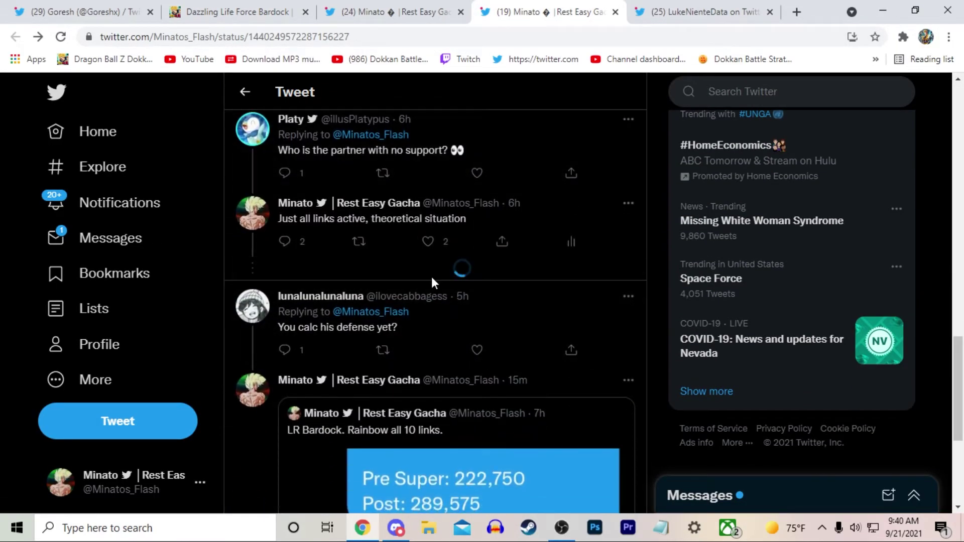
{"action": "left_click", "coordinate": [527, 147]}
{"action": "scroll", "coordinate": [455, 360], "scroll_direction": "down", "scroll_amount": 2}
{"action": "scroll", "coordinate": [465, 253], "scroll_direction": "down", "scroll_amount": 2}
{"action": "scroll", "coordinate": [489, 227], "scroll_direction": "up", "scroll_amount": 1}
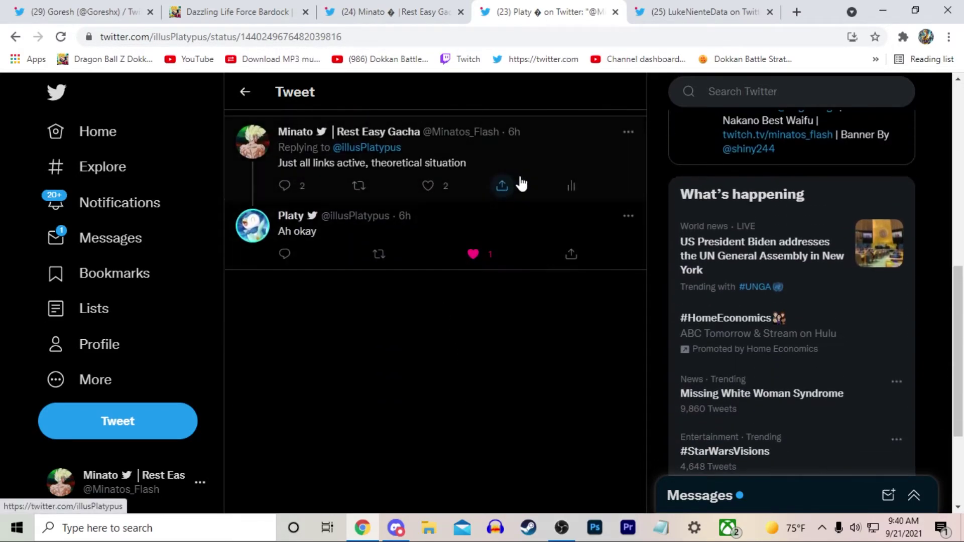
{"action": "left_click", "coordinate": [520, 183]}
{"action": "scroll", "coordinate": [452, 316], "scroll_direction": "down", "scroll_amount": 1}
{"action": "scroll", "coordinate": [452, 380], "scroll_direction": "down", "scroll_amount": 3}
{"action": "scroll", "coordinate": [465, 378], "scroll_direction": "down", "scroll_amount": 2}
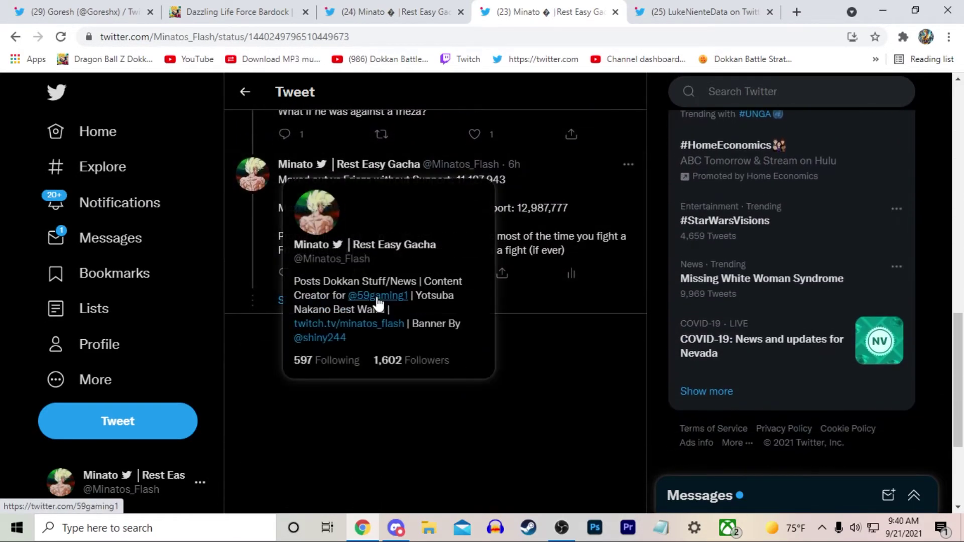
{"action": "left_click", "coordinate": [552, 227]}
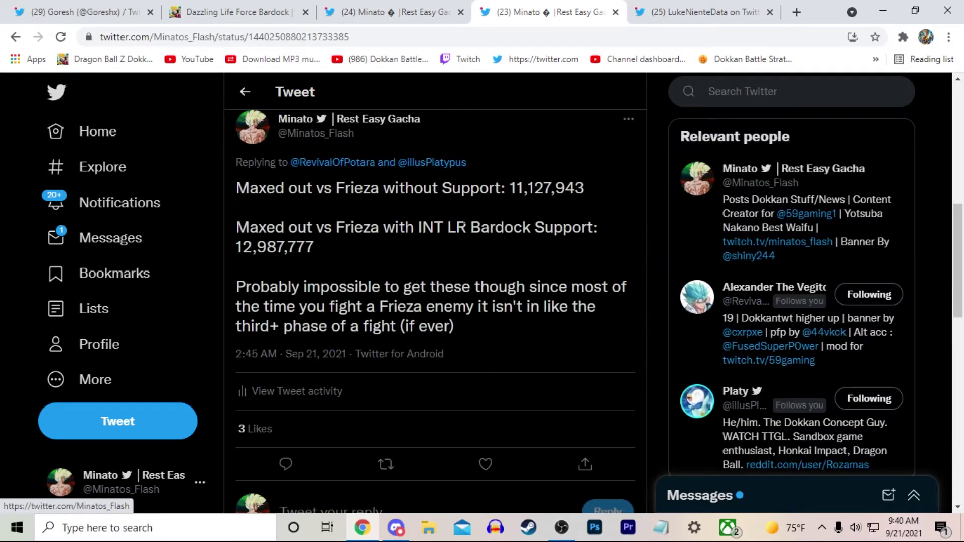
Highlight the 11,127,943 and 12,987,777 maxed-out damage figures against Frieza.
{"action": "left_click_drag", "start_coordinate": [509, 187], "coordinate": [600, 192]}
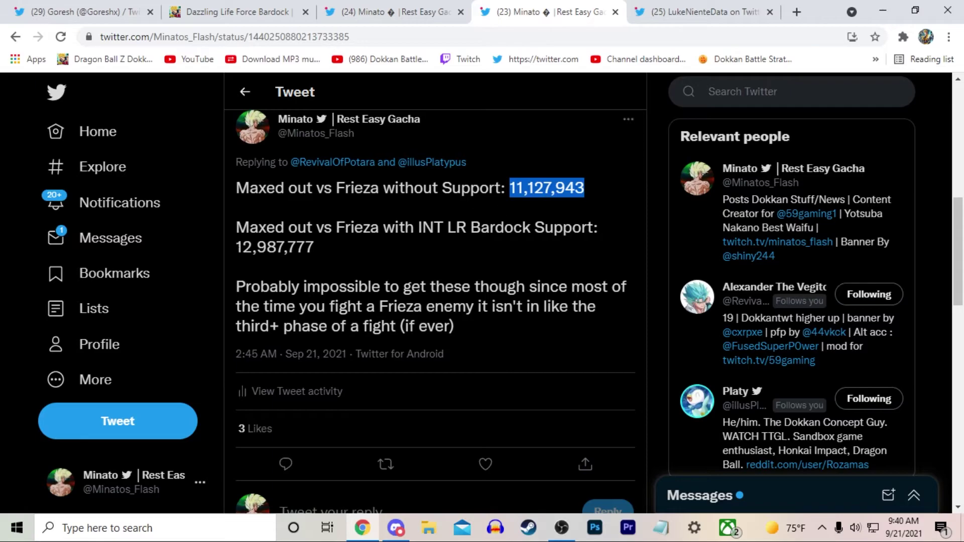
{"action": "left_click_drag", "start_coordinate": [233, 248], "coordinate": [330, 256]}
{"action": "left_click", "coordinate": [330, 256]}
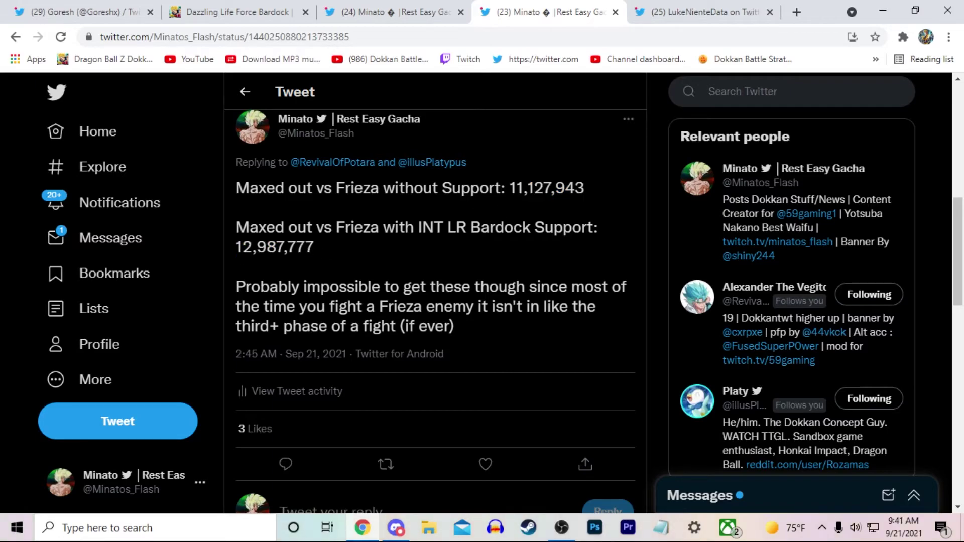
{"action": "left_click_drag", "start_coordinate": [228, 294], "coordinate": [507, 334]}
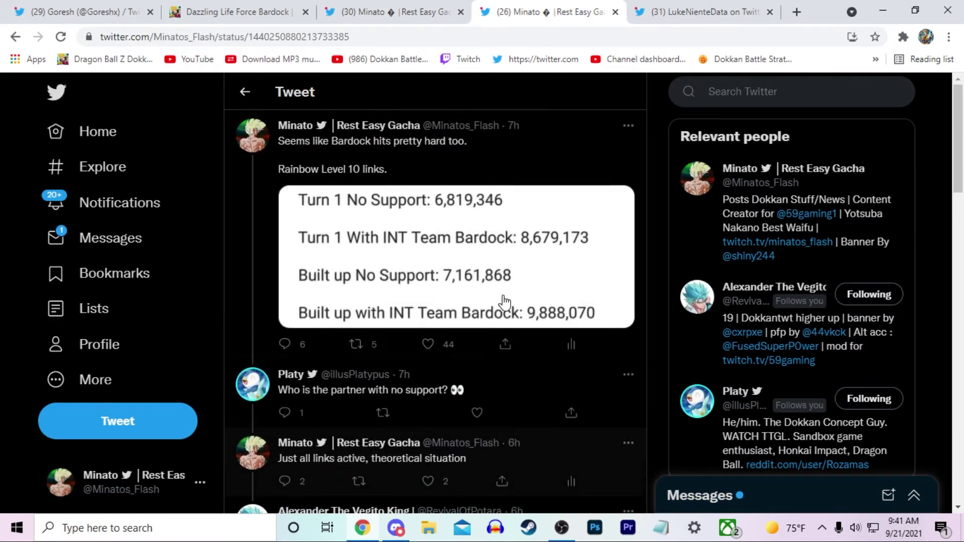
View the earlier tweet's damage-figures photo, then flip through the LR PHY Bardock EZA stats screenshots.
{"action": "left_click", "coordinate": [505, 279]}
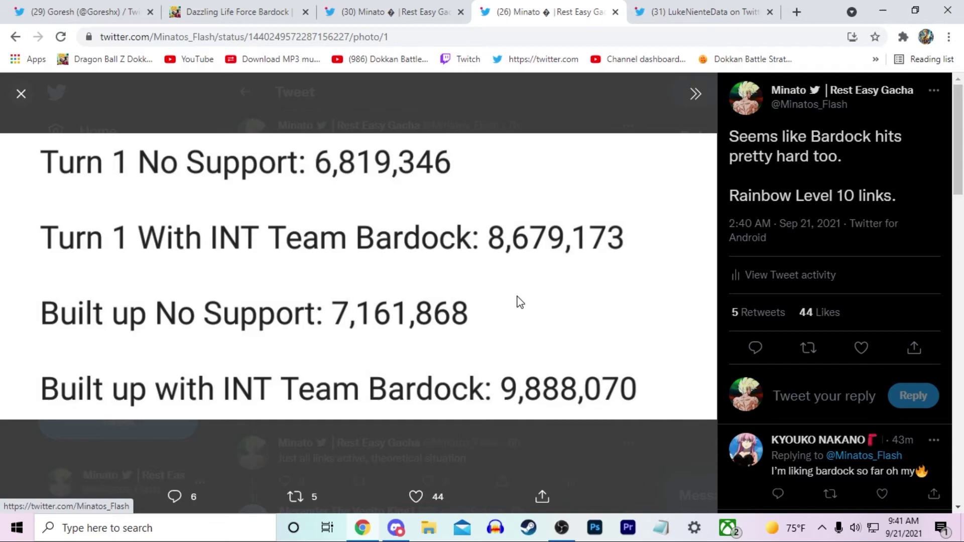
{"action": "left_click", "coordinate": [623, 433]}
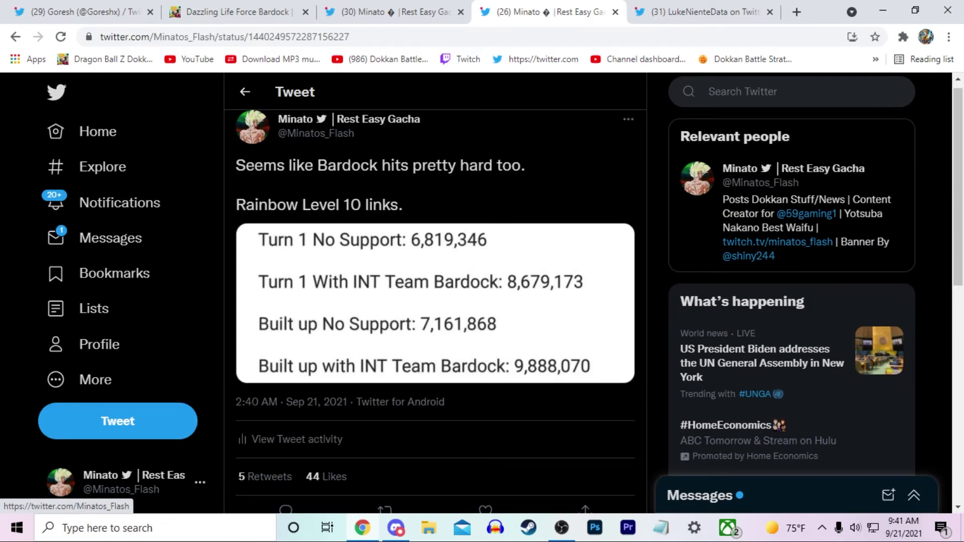
{"action": "left_click", "coordinate": [693, 12]}
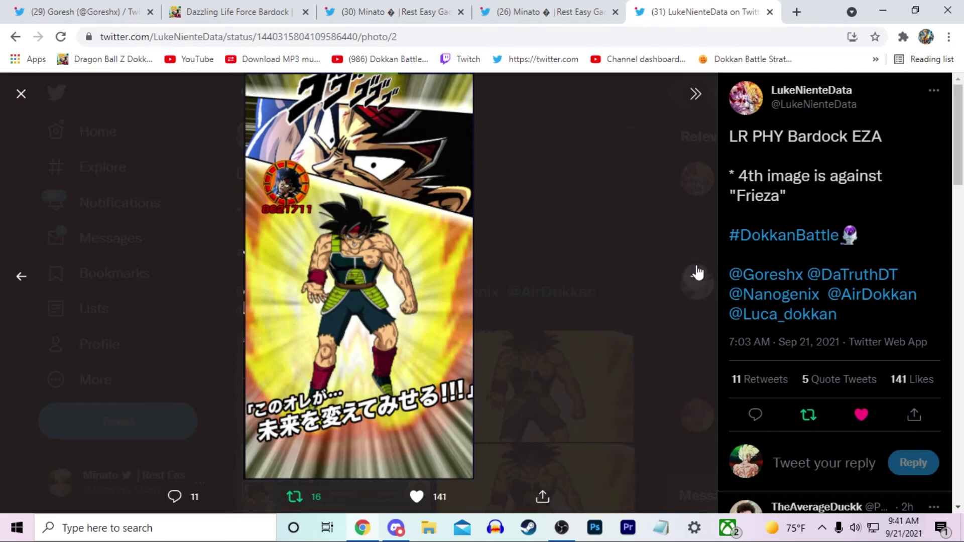
{"action": "left_click", "coordinate": [695, 275]}
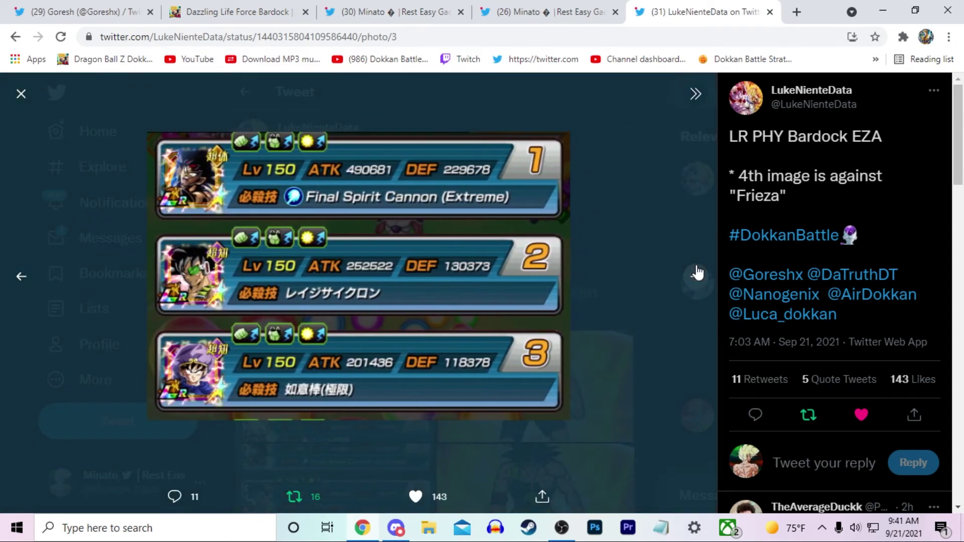
{"action": "left_click", "coordinate": [695, 272]}
Check the DEF calculations tweet, step back through the EZA photos, and reach Goresh's info tweet.
{"action": "left_click", "coordinate": [388, 11]}
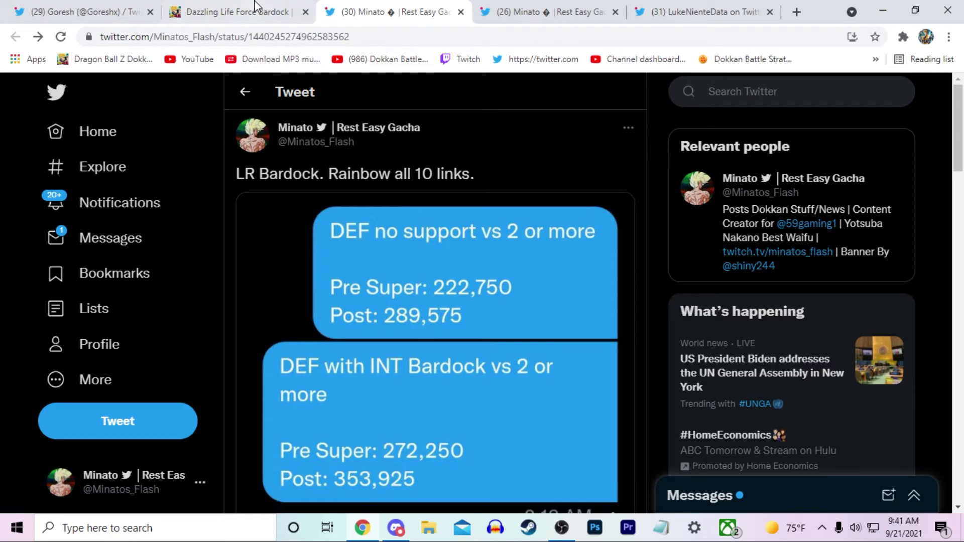
{"action": "left_click", "coordinate": [701, 11]}
{"action": "left_click", "coordinate": [20, 279]}
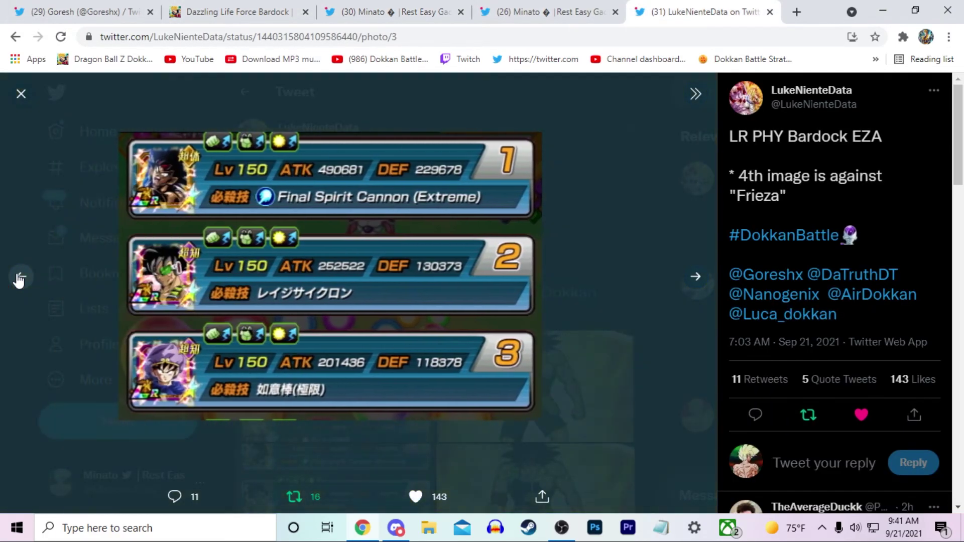
{"action": "left_click", "coordinate": [20, 278]}
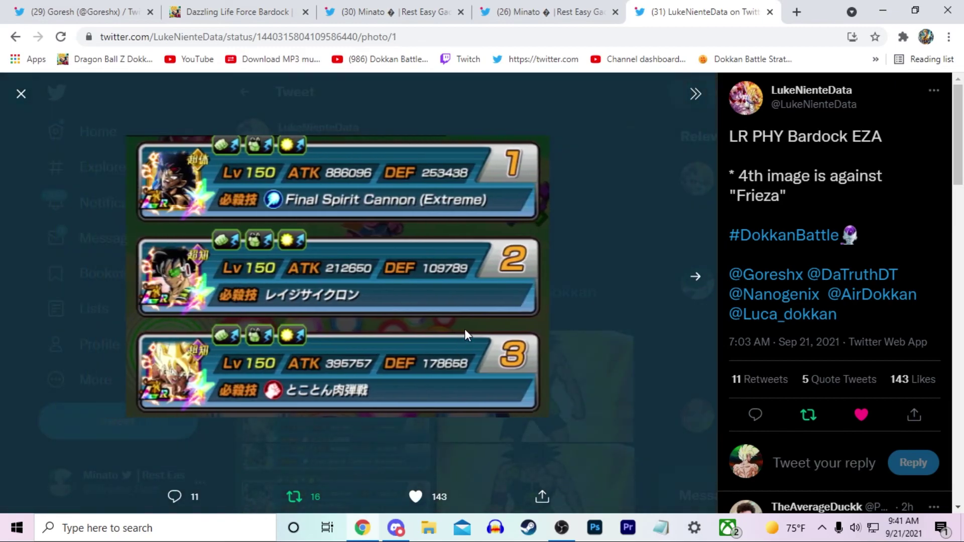
{"action": "left_click", "coordinate": [91, 12]}
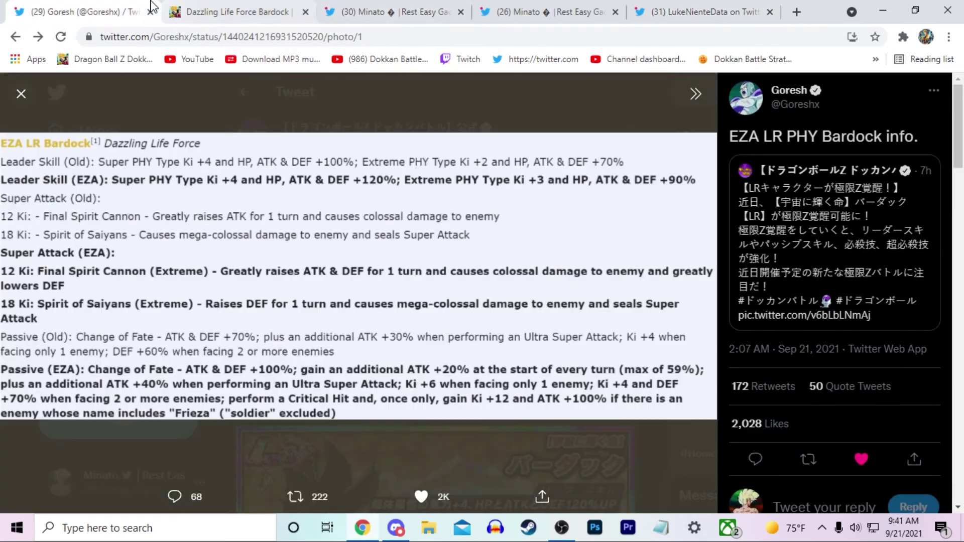
Bring back the Dazzling Life Force Bardock wiki page and clear the passive-text highlight.
{"action": "left_click", "coordinate": [226, 12]}
{"action": "scroll", "coordinate": [394, 354], "scroll_direction": "up", "scroll_amount": 2}
{"action": "left_click", "coordinate": [480, 397]}
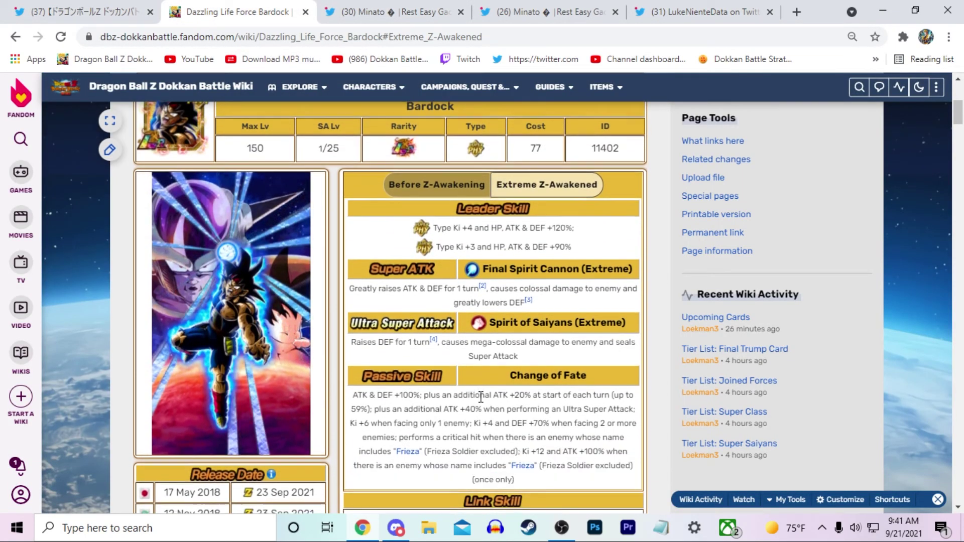
{"action": "scroll", "coordinate": [481, 397], "scroll_direction": "down", "scroll_amount": 1}
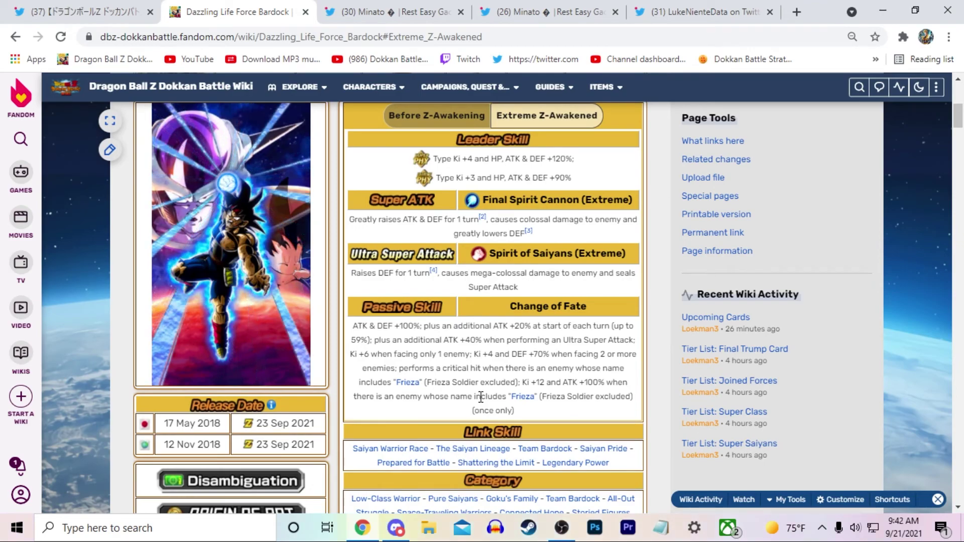